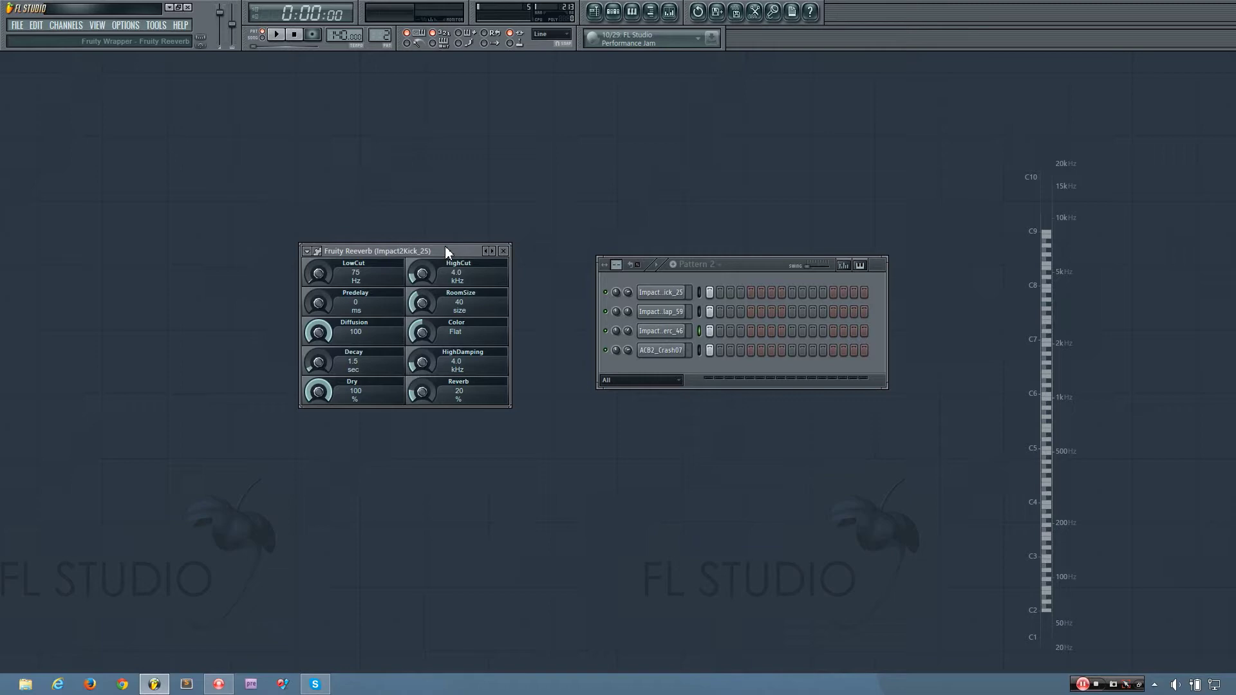
Open the mixer, play the pattern twice to check the Impact2Kick_25 track's Fruity Reeverb, and close the mixer
{"action": "left_click", "coordinate": [670, 12]}
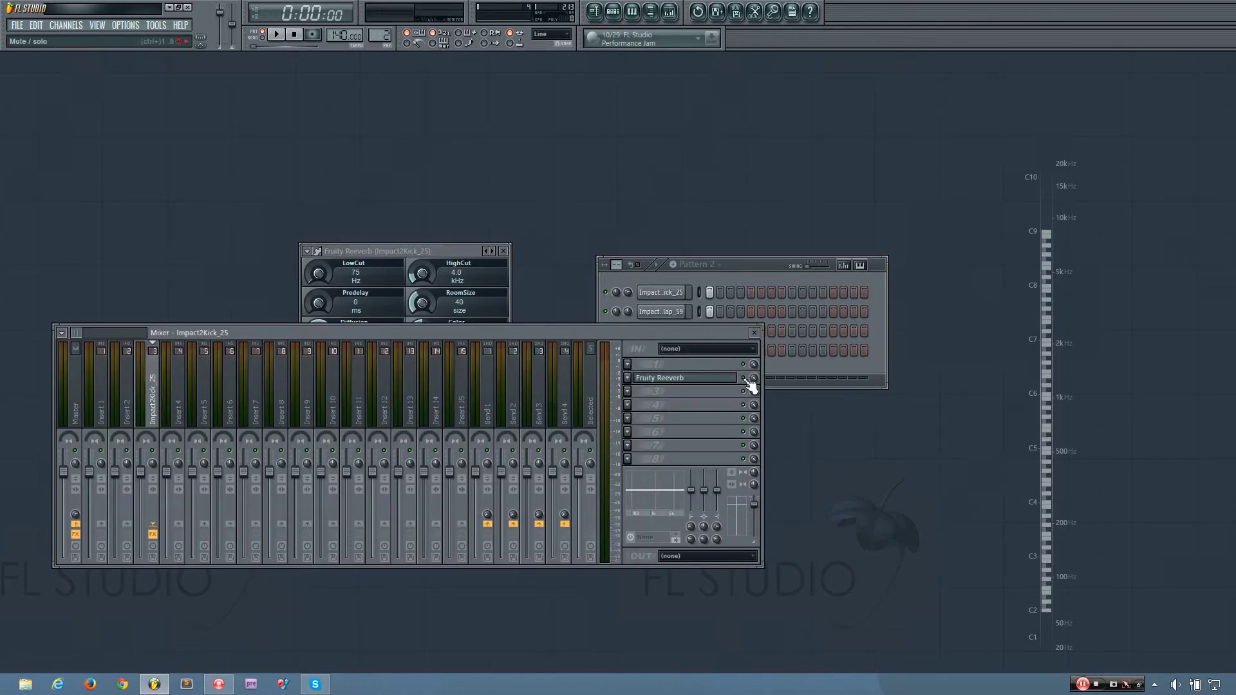
{"action": "key", "text": "space"}
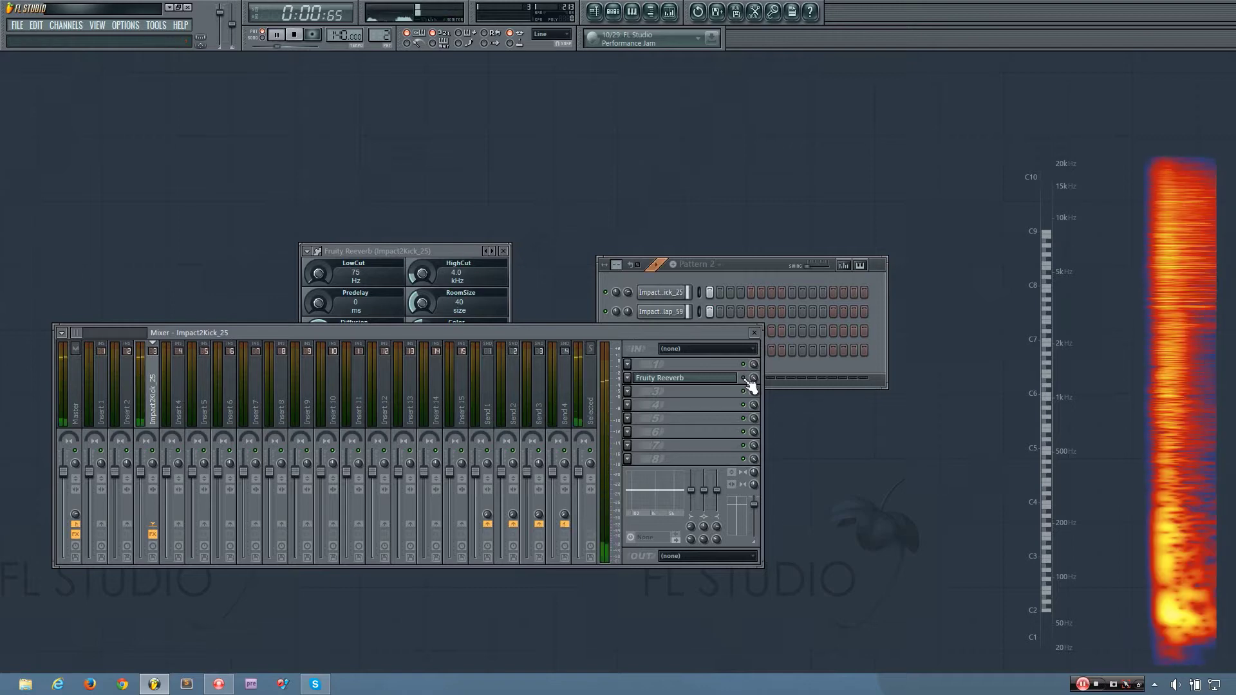
{"action": "key", "text": "space"}
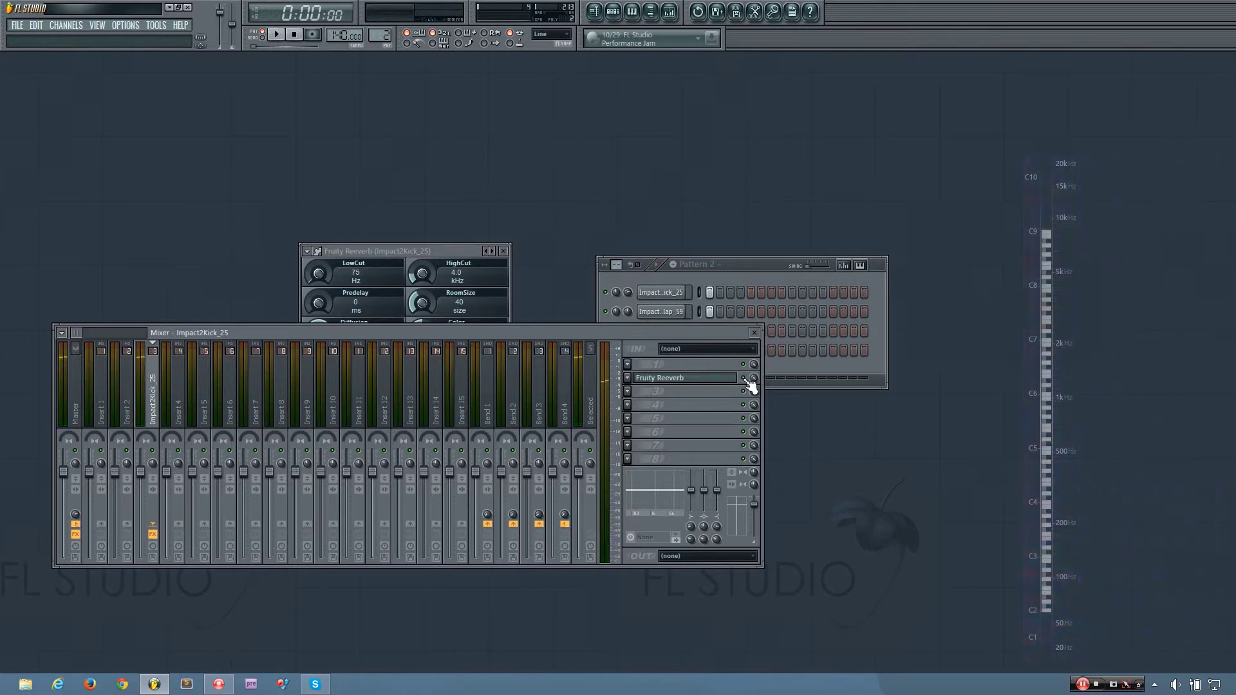
{"action": "key", "text": "space"}
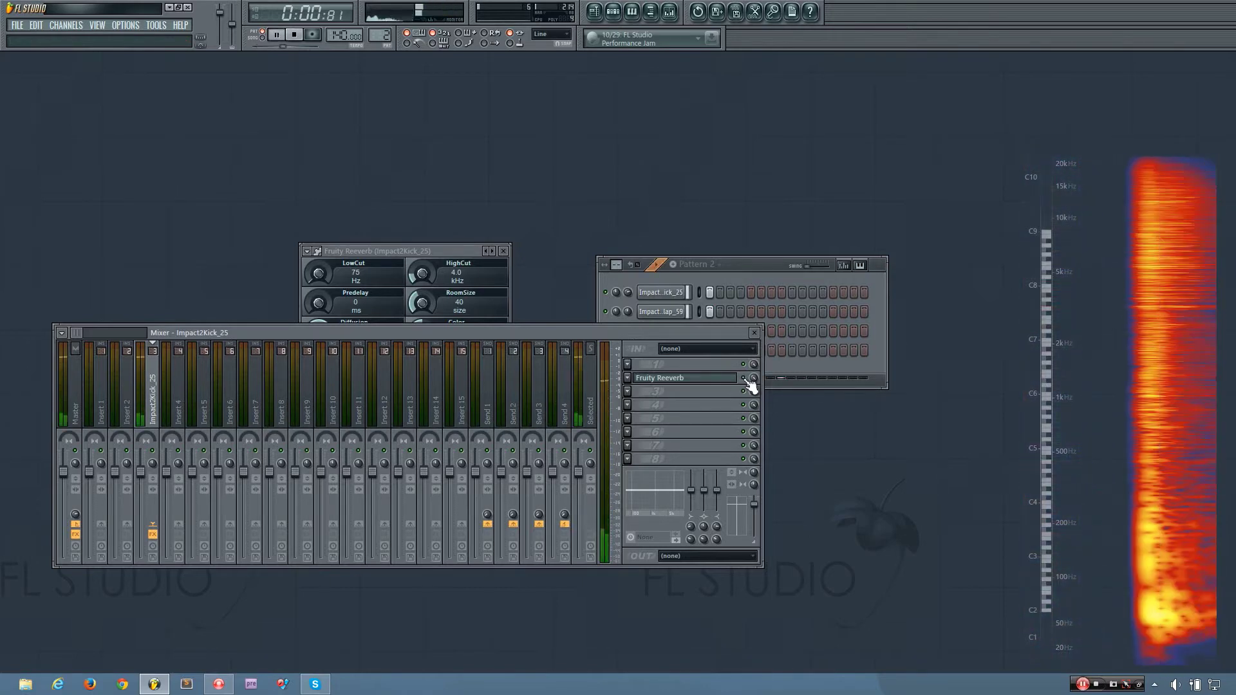
{"action": "key", "text": "space"}
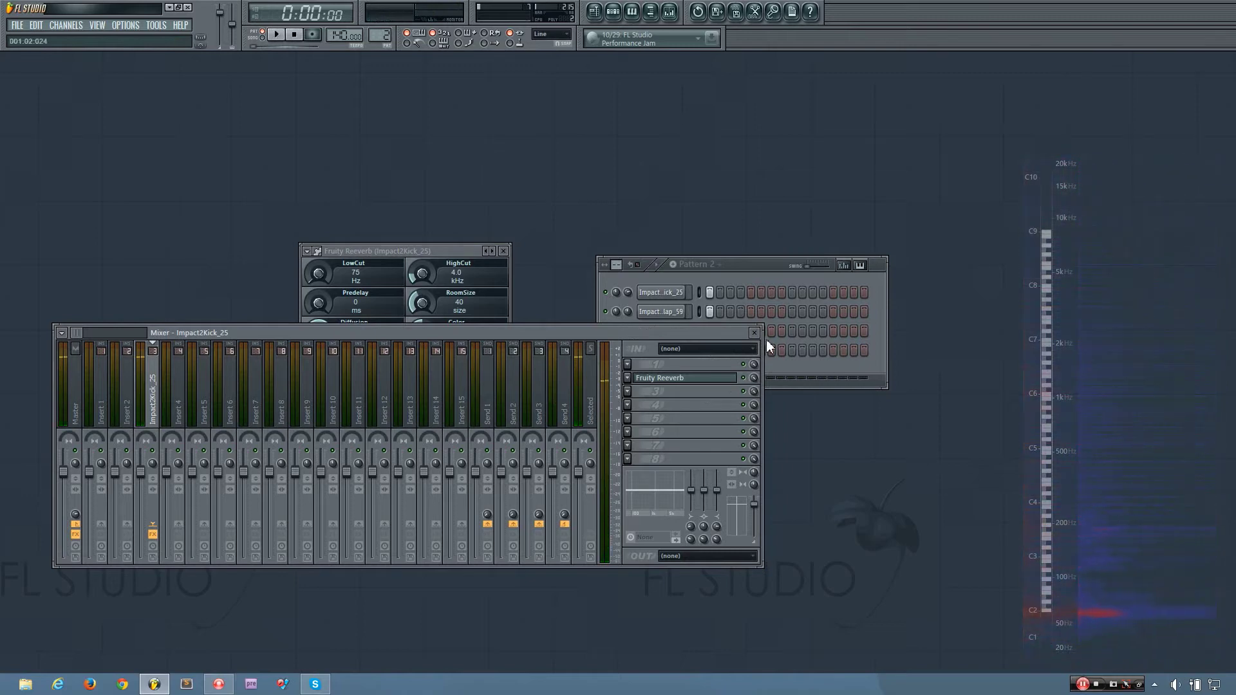
{"action": "left_click", "coordinate": [754, 333]}
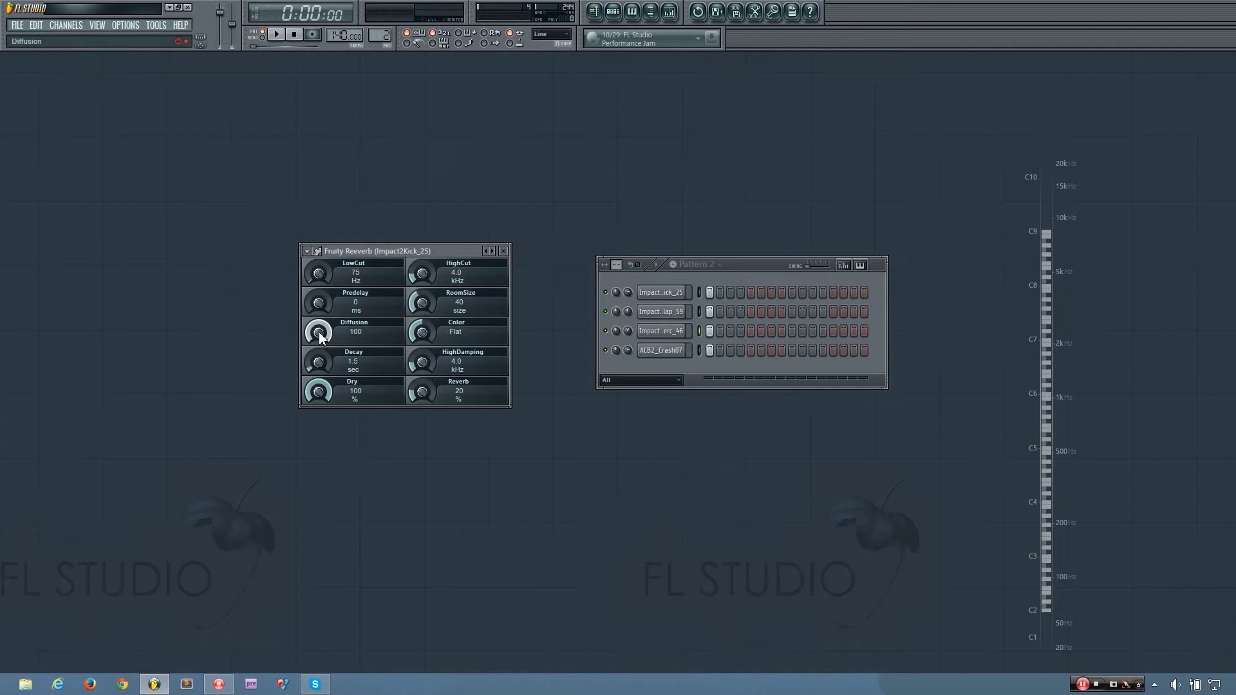
Set the reverb's Diffusion to 0, audition a sample, and audition again with RoomSize at 100
{"action": "mouse_move", "coordinate": [318, 331]}
{"action": "left_mouse_down"}
{"action": "mouse_move", "coordinate": [318, 373]}
{"action": "mouse_move", "coordinate": [319, 341]}
{"action": "left_mouse_up"}
{"action": "key", "text": "q"}
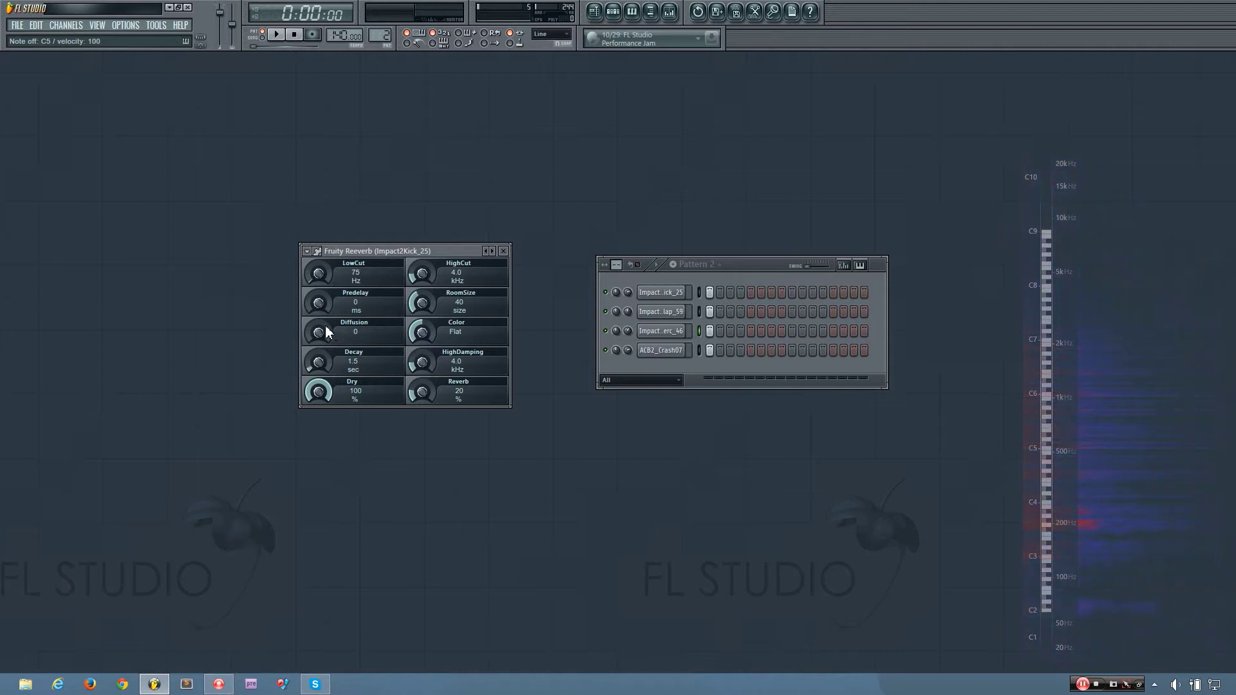
{"action": "left_click_drag", "start_coordinate": [422, 302], "coordinate": [422, 254]}
{"action": "key", "text": "z"}
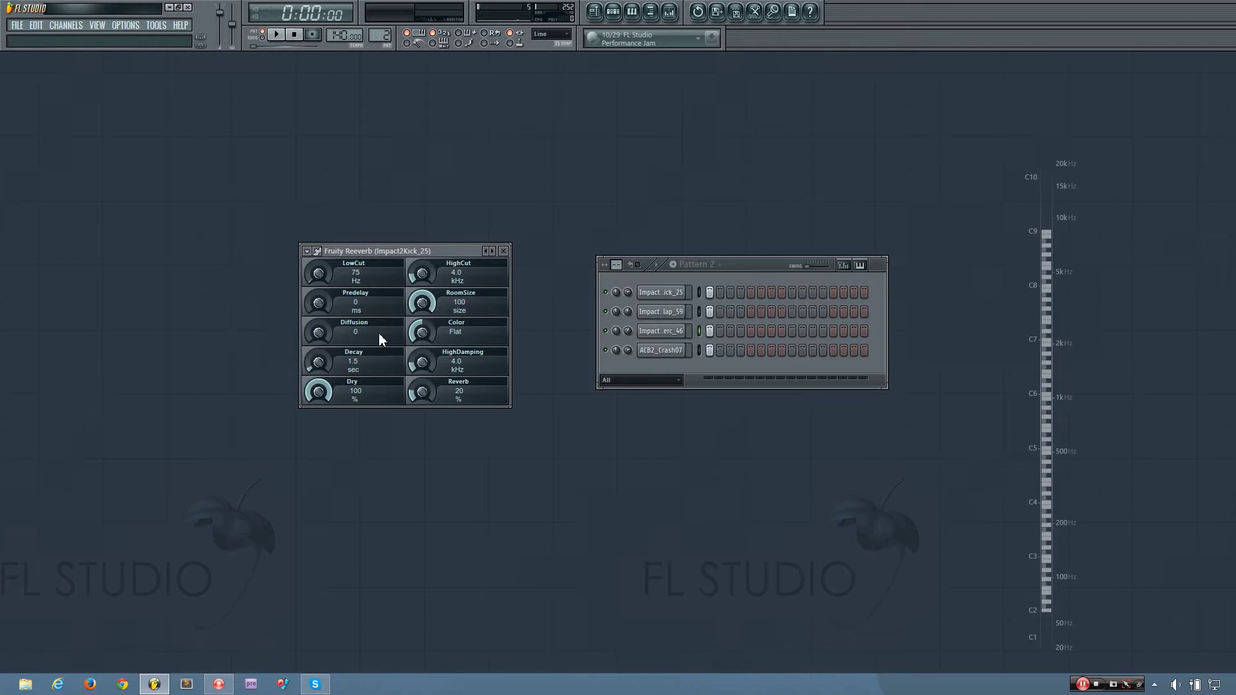
Lower RoomSize to 1 and gradually raise it back to 100 while auditioning the percussion sample
{"action": "left_click_drag", "start_coordinate": [422, 302], "coordinate": [424, 329]}
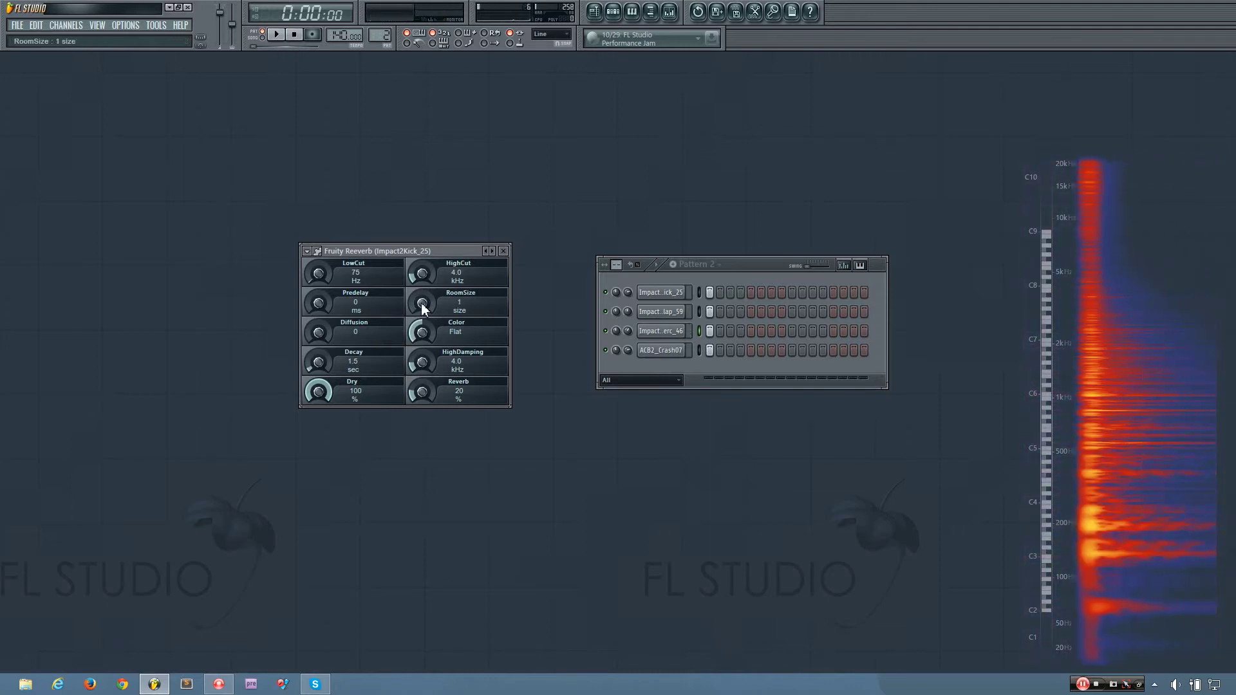
{"action": "left_click_drag", "start_coordinate": [421, 303], "coordinate": [421, 296]}
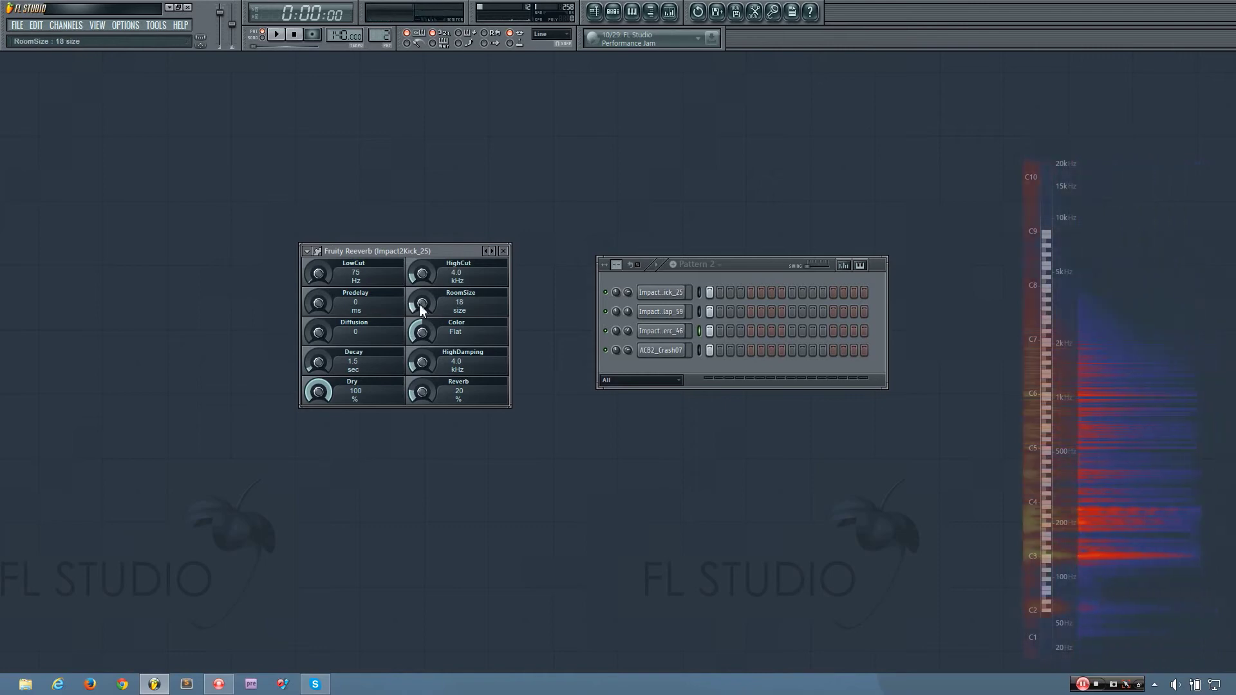
{"action": "key", "text": "q"}
{"action": "scroll", "coordinate": [420, 306], "scroll_direction": "up", "scroll_amount": 7}
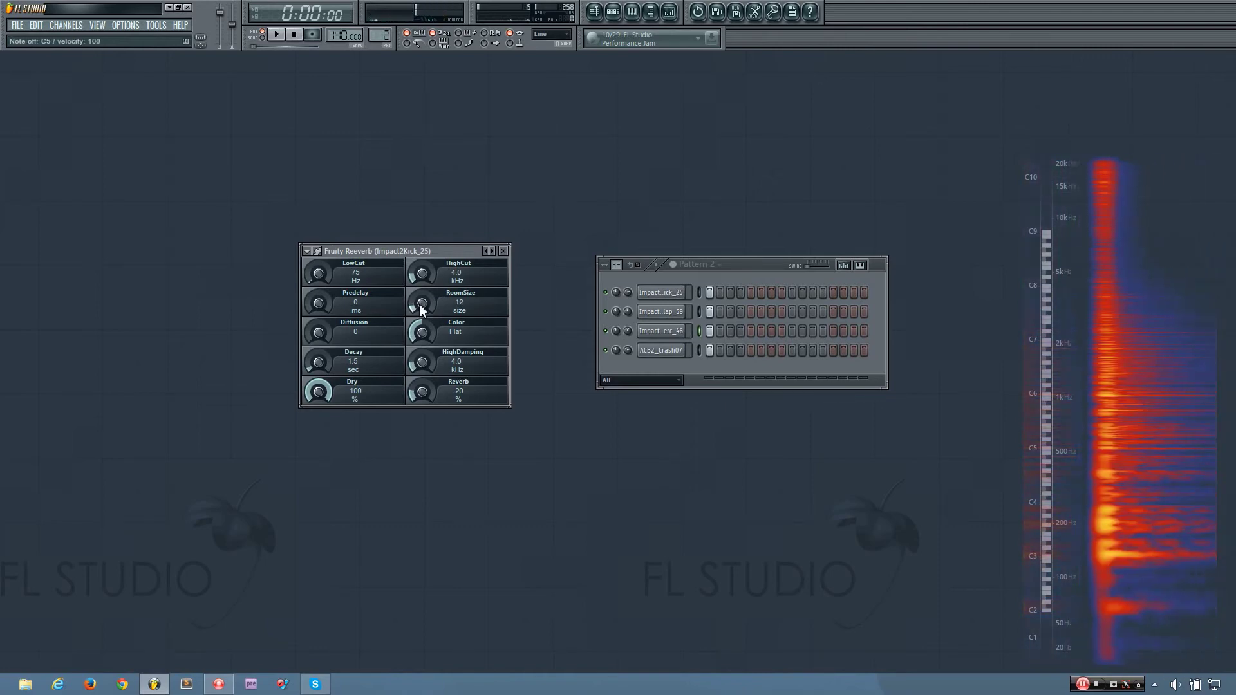
{"action": "scroll", "coordinate": [419, 304], "scroll_direction": "up", "scroll_amount": 20}
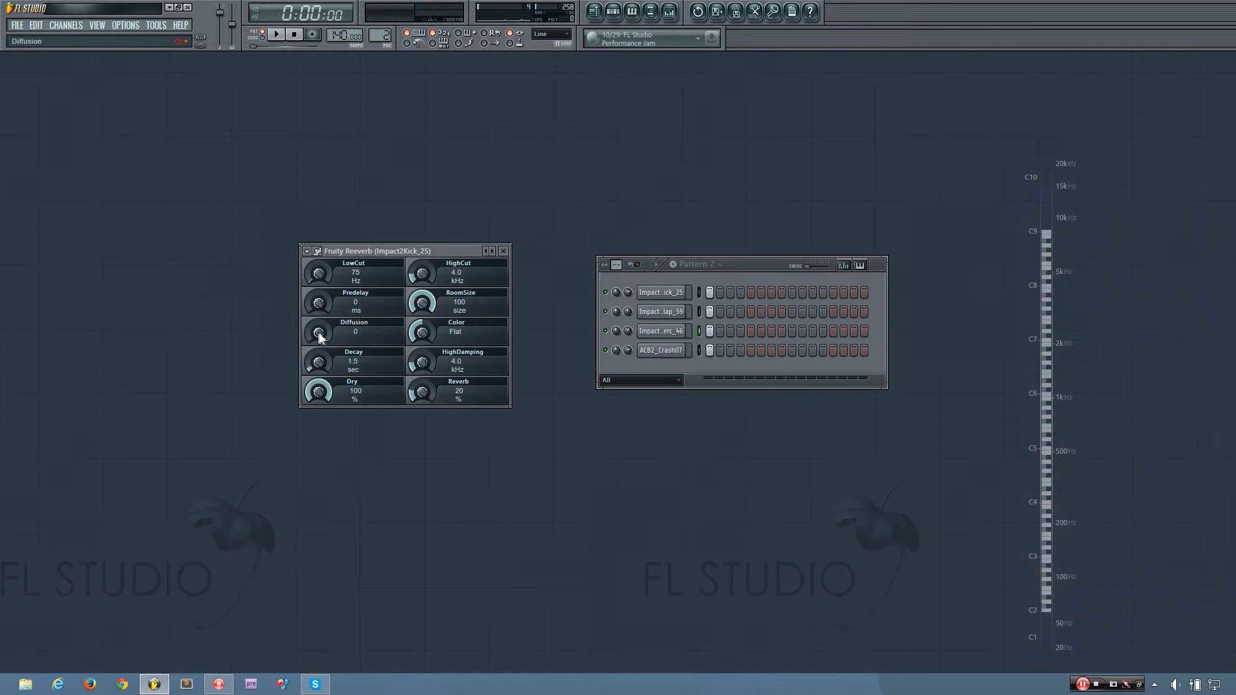
Raise Diffusion gradually from 0 to 100 while auditioning the percussion sample with the large room
{"action": "scroll", "coordinate": [319, 335], "scroll_direction": "up", "scroll_amount": 3}
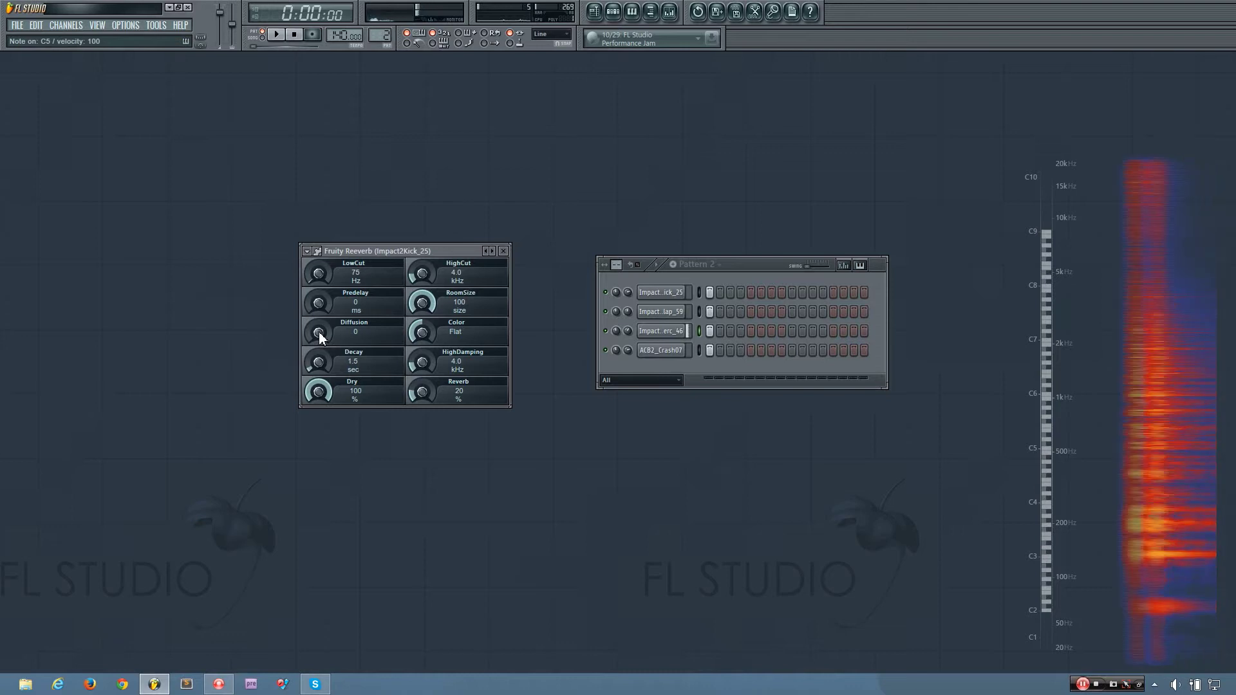
{"action": "scroll", "coordinate": [320, 335], "scroll_direction": "up", "scroll_amount": 6}
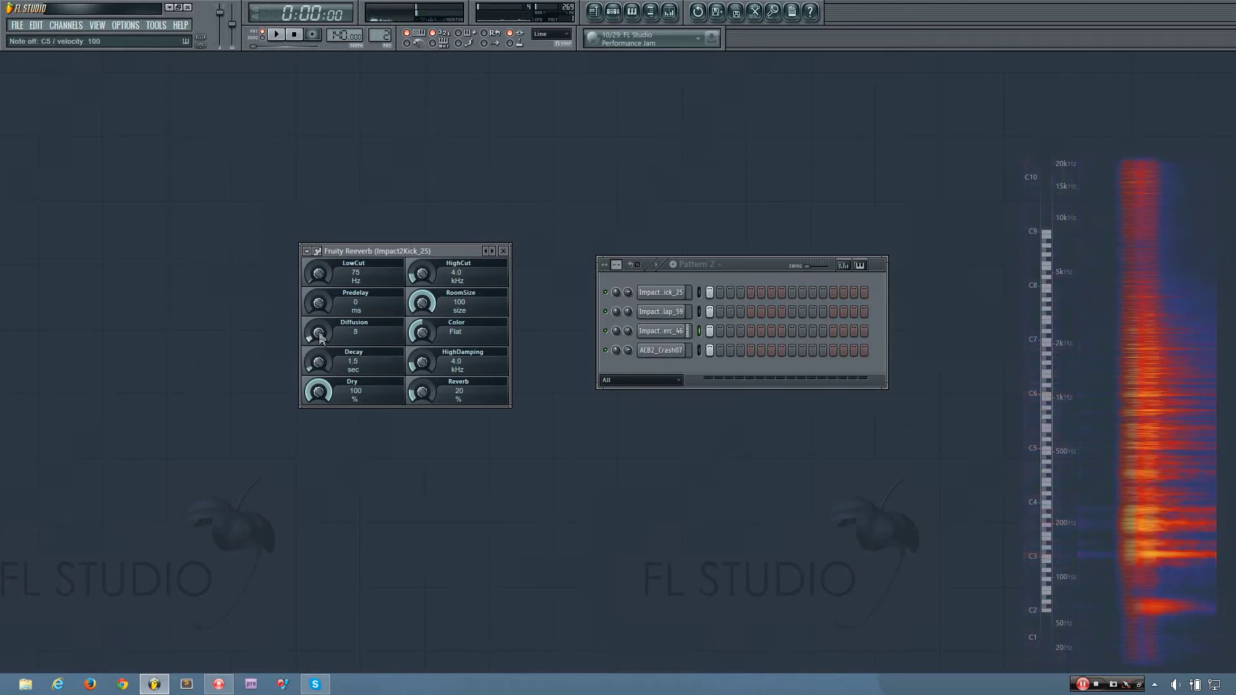
{"action": "scroll", "coordinate": [319, 335], "scroll_direction": "up", "scroll_amount": 10}
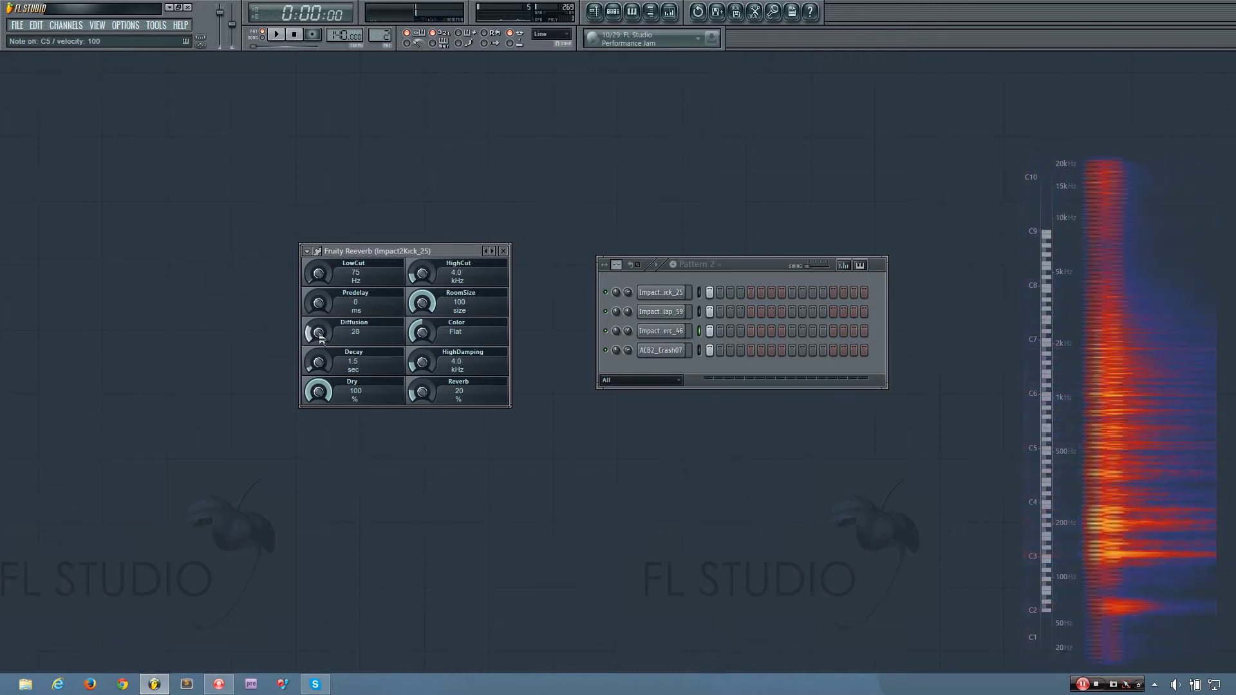
{"action": "scroll", "coordinate": [319, 336], "scroll_direction": "up", "scroll_amount": 5}
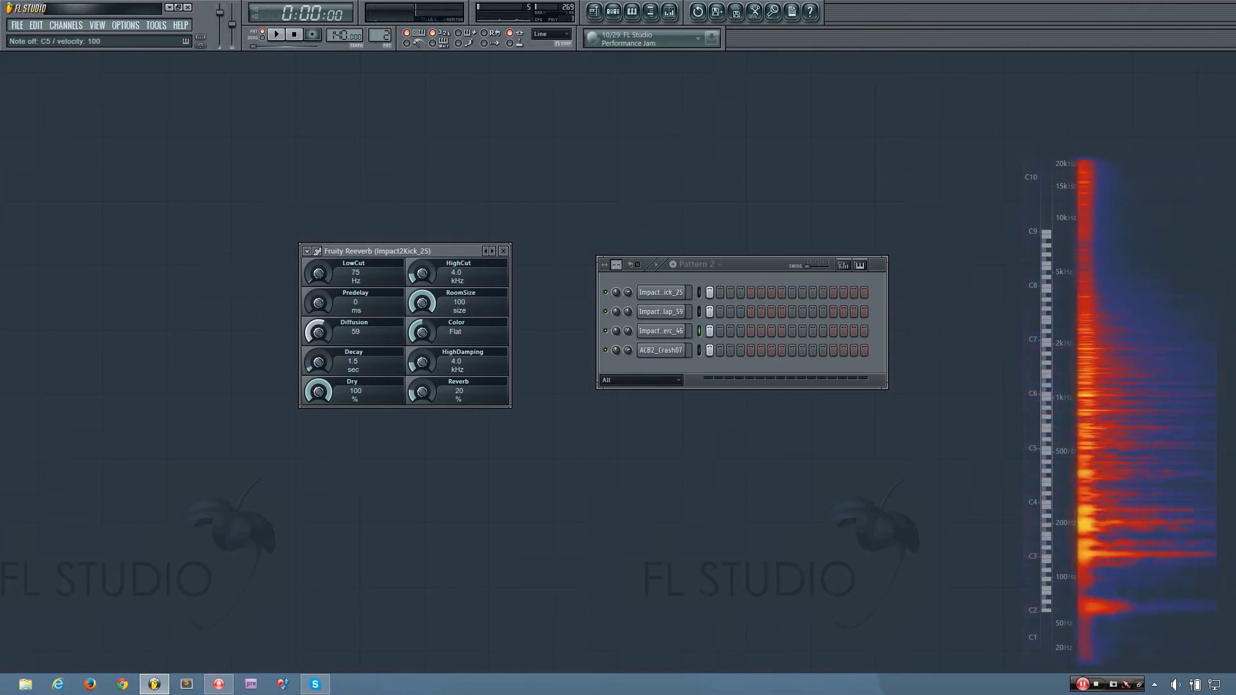
{"action": "scroll", "coordinate": [320, 335], "scroll_direction": "up", "scroll_amount": 8}
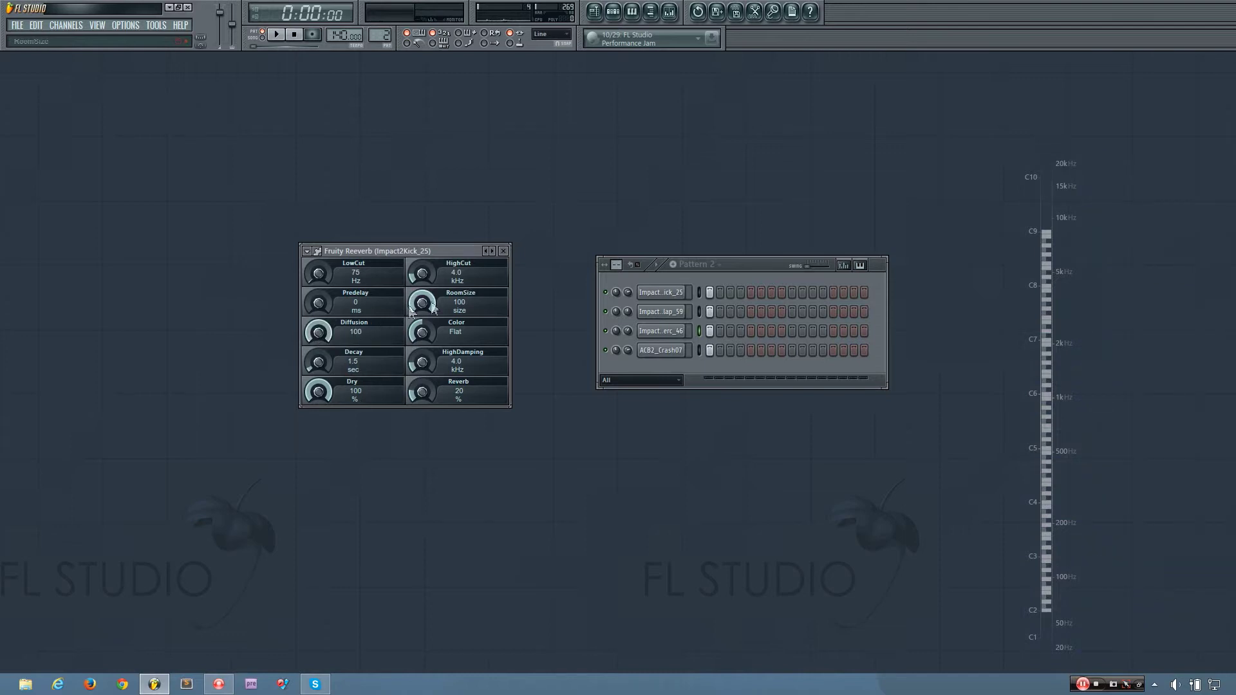
Reduce RoomSize to 1 and audition the sample, and repeat the audition with Diffusion at 0
{"action": "left_click_drag", "start_coordinate": [431, 300], "coordinate": [414, 305]}
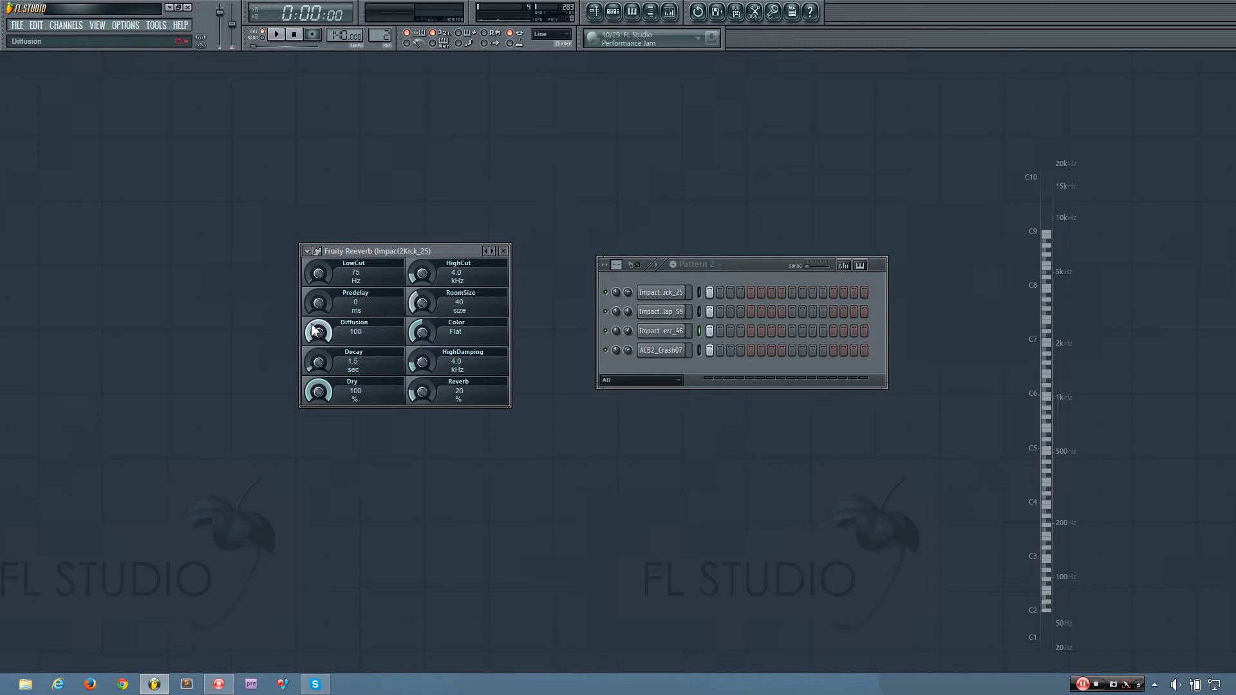
{"action": "left_click_drag", "start_coordinate": [432, 305], "coordinate": [372, 322]}
{"action": "key", "text": "q"}
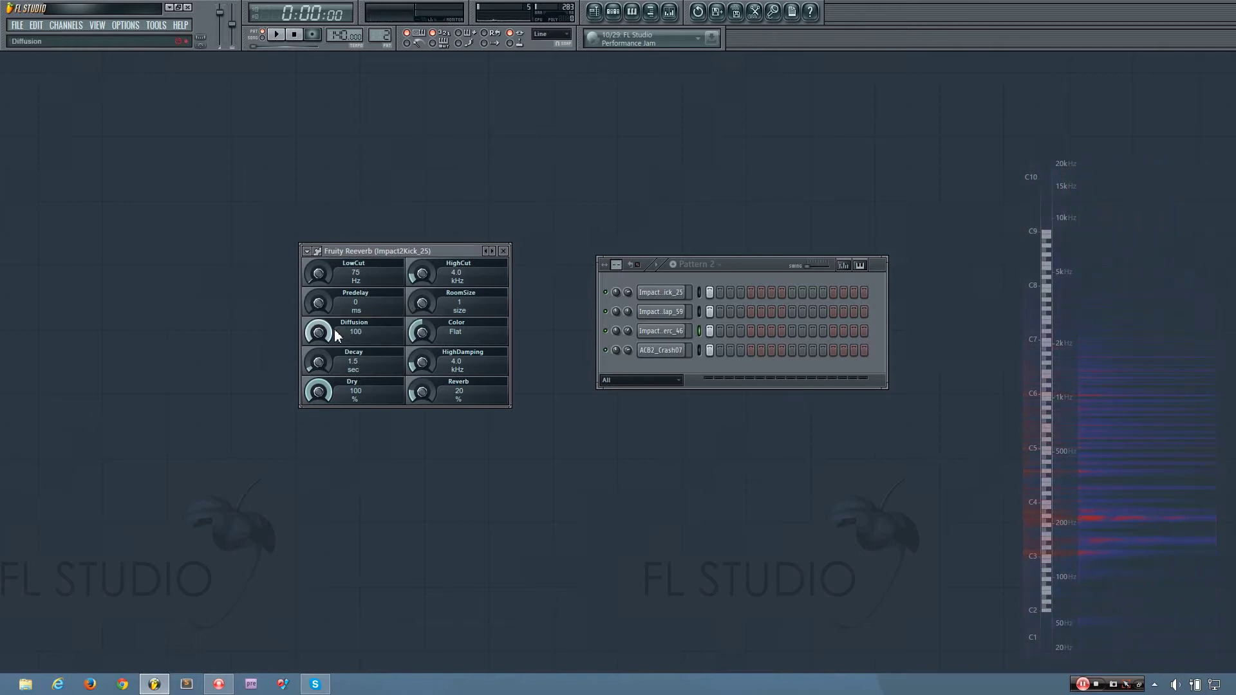
{"action": "left_click_drag", "start_coordinate": [319, 333], "coordinate": [318, 380]}
{"action": "key", "text": "q"}
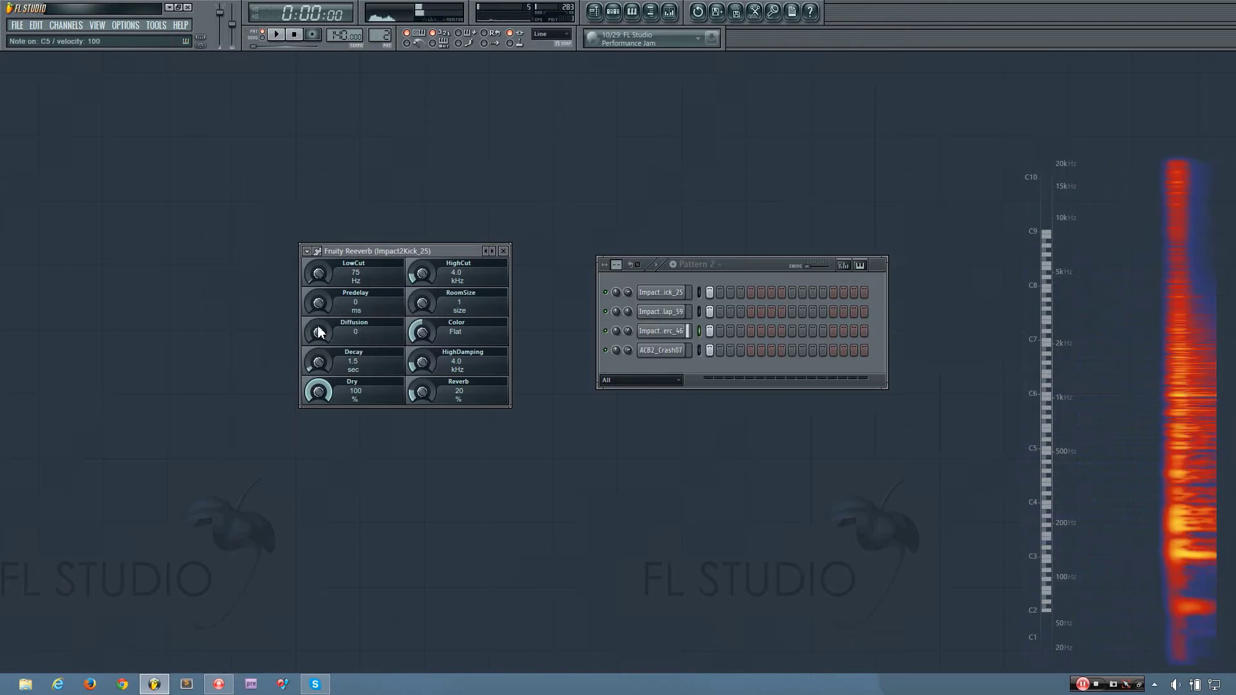
Set RoomSize to 40, try Diffusion at 50 and 100, settle it at 51, and audition the sample
{"action": "left_click_drag", "start_coordinate": [452, 306], "coordinate": [452, 291]}
{"action": "left_click_drag", "start_coordinate": [318, 332], "coordinate": [318, 319]}
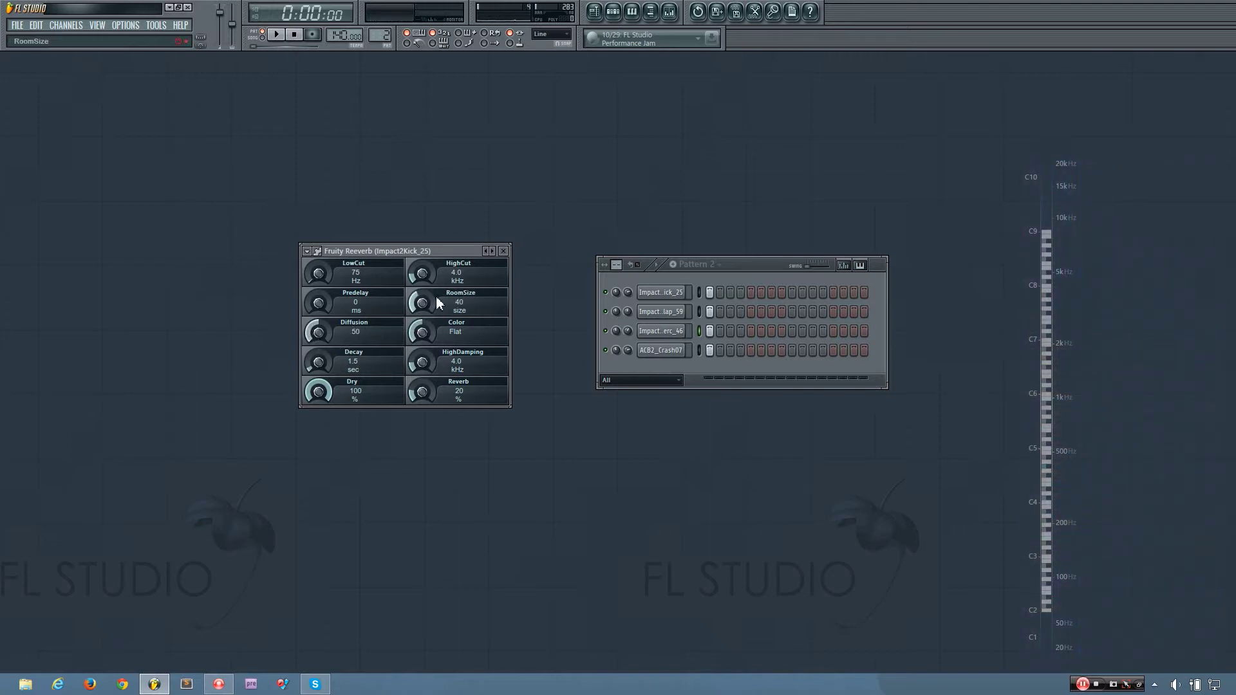
{"action": "left_click_drag", "start_coordinate": [322, 331], "coordinate": [322, 293]}
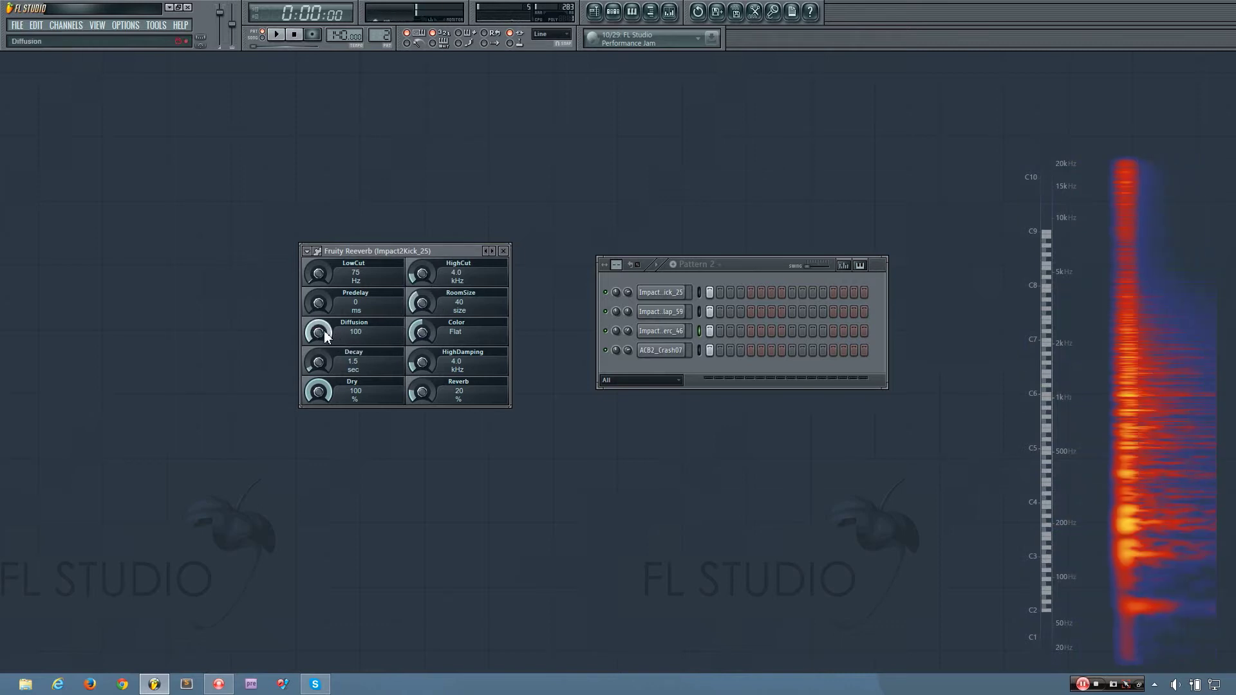
{"action": "left_click_drag", "start_coordinate": [321, 330], "coordinate": [322, 336]}
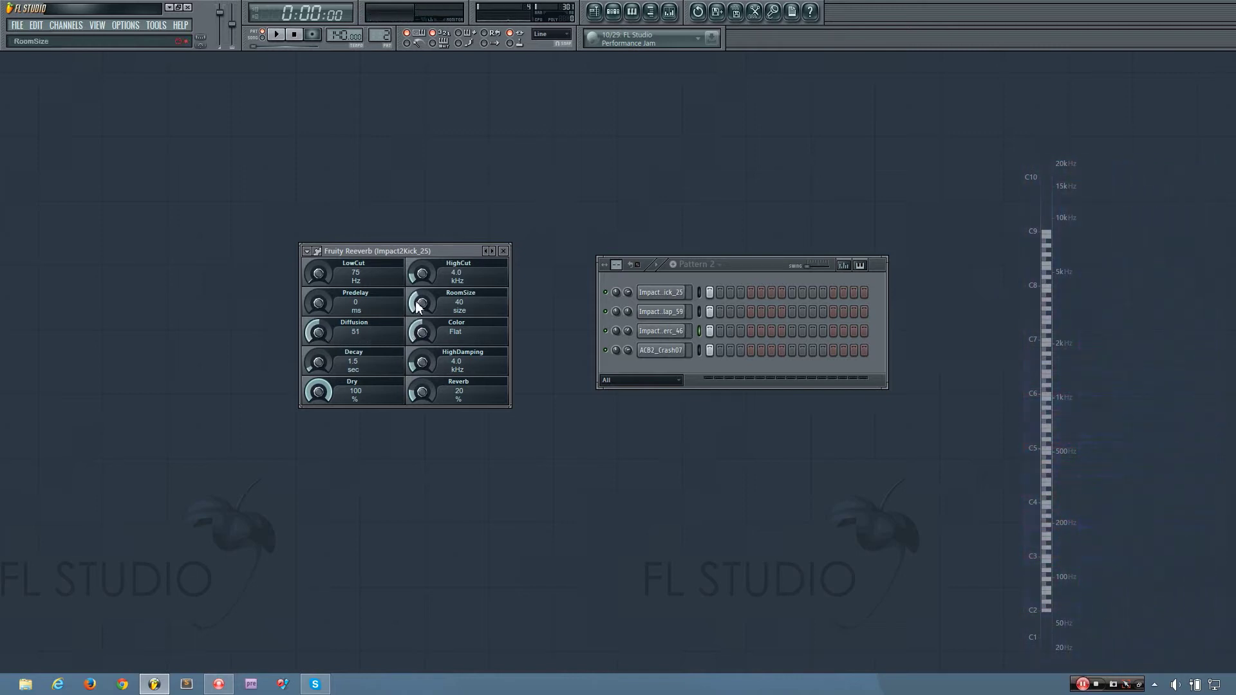
{"action": "key", "text": "q"}
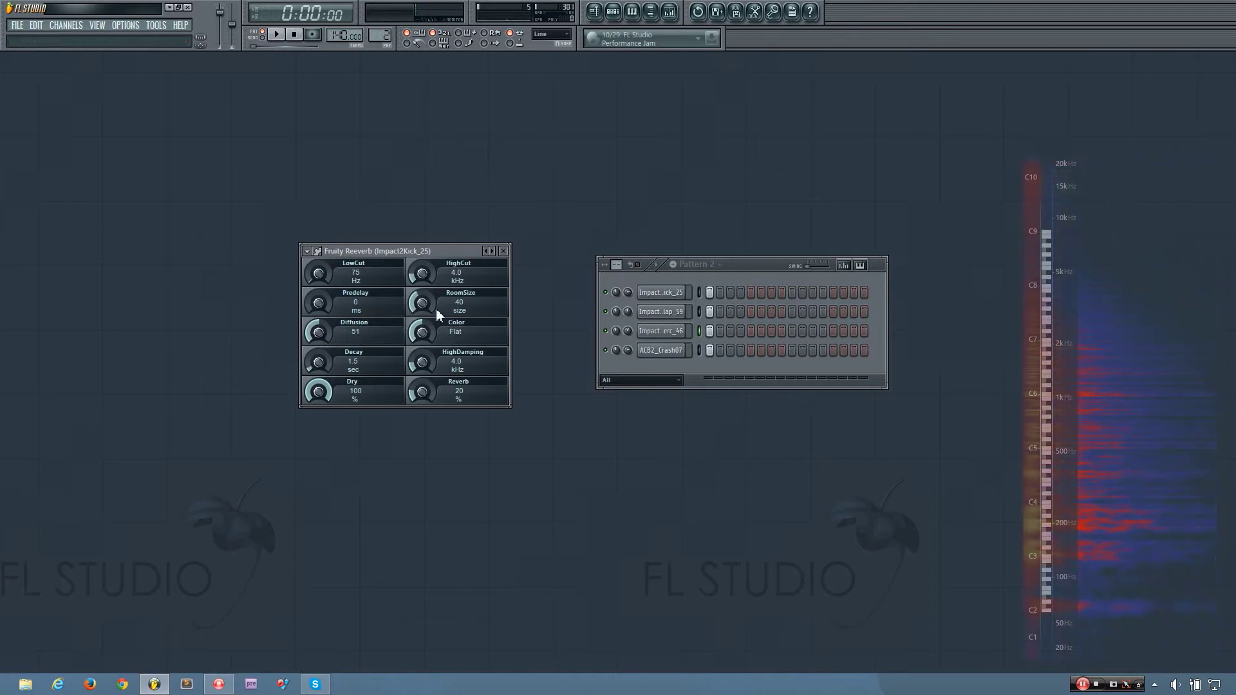
Audition the reverb with RoomSize at 100 and again with RoomSize returned to 40
{"action": "left_click_drag", "start_coordinate": [426, 304], "coordinate": [426, 303]}
{"action": "key", "text": "z"}
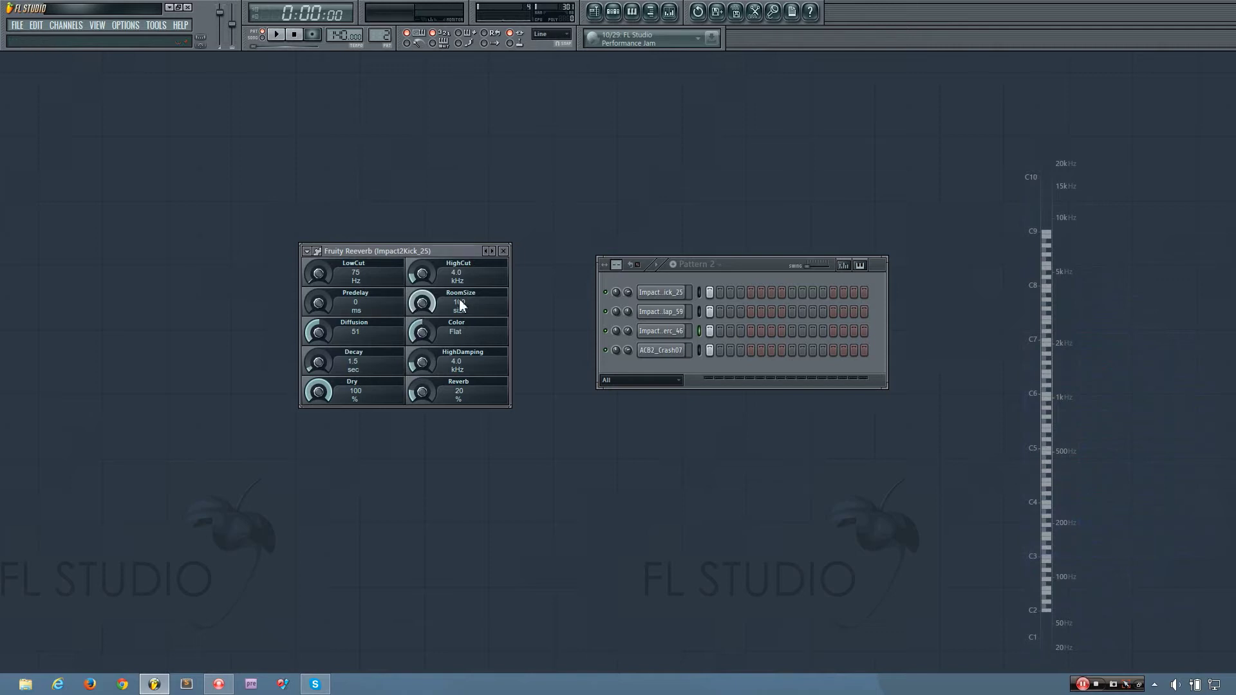
{"action": "left_click_drag", "start_coordinate": [423, 307], "coordinate": [321, 351]}
{"action": "key", "text": "q"}
Audition the reverb with a Decay of 0.3 sec and compare it with a Decay of 11.0 sec
{"action": "left_click_drag", "start_coordinate": [318, 362], "coordinate": [318, 378]}
{"action": "key", "text": "q"}
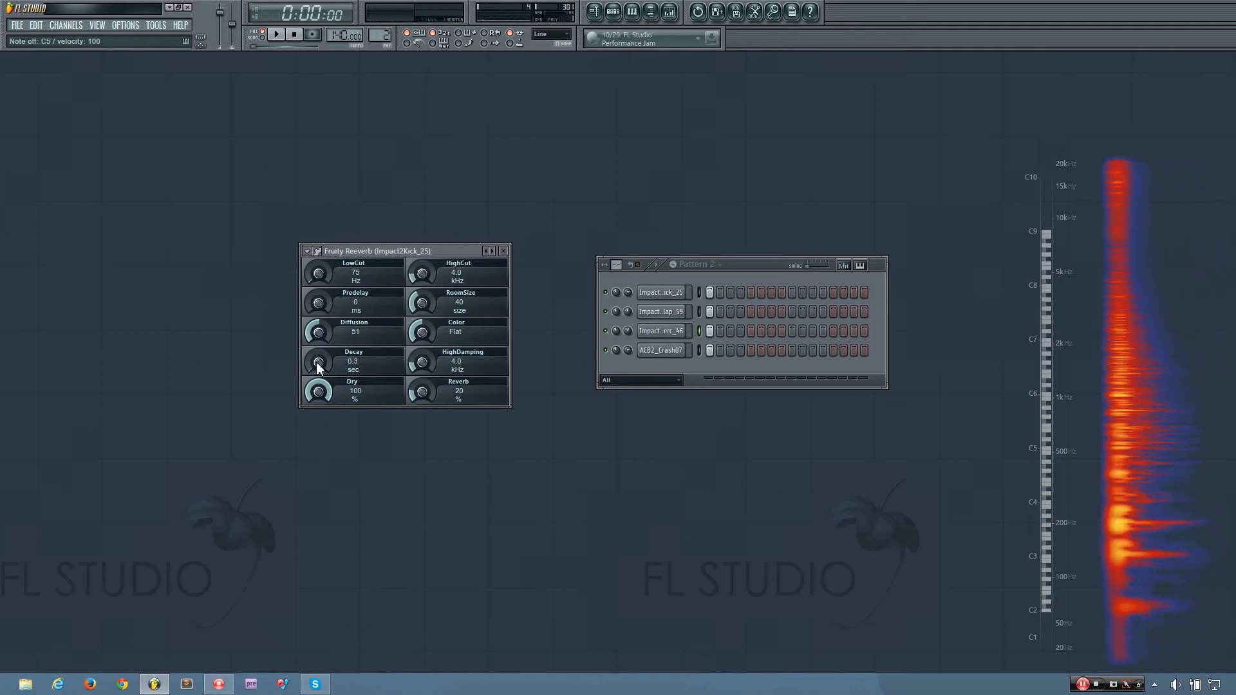
{"action": "key", "text": "q"}
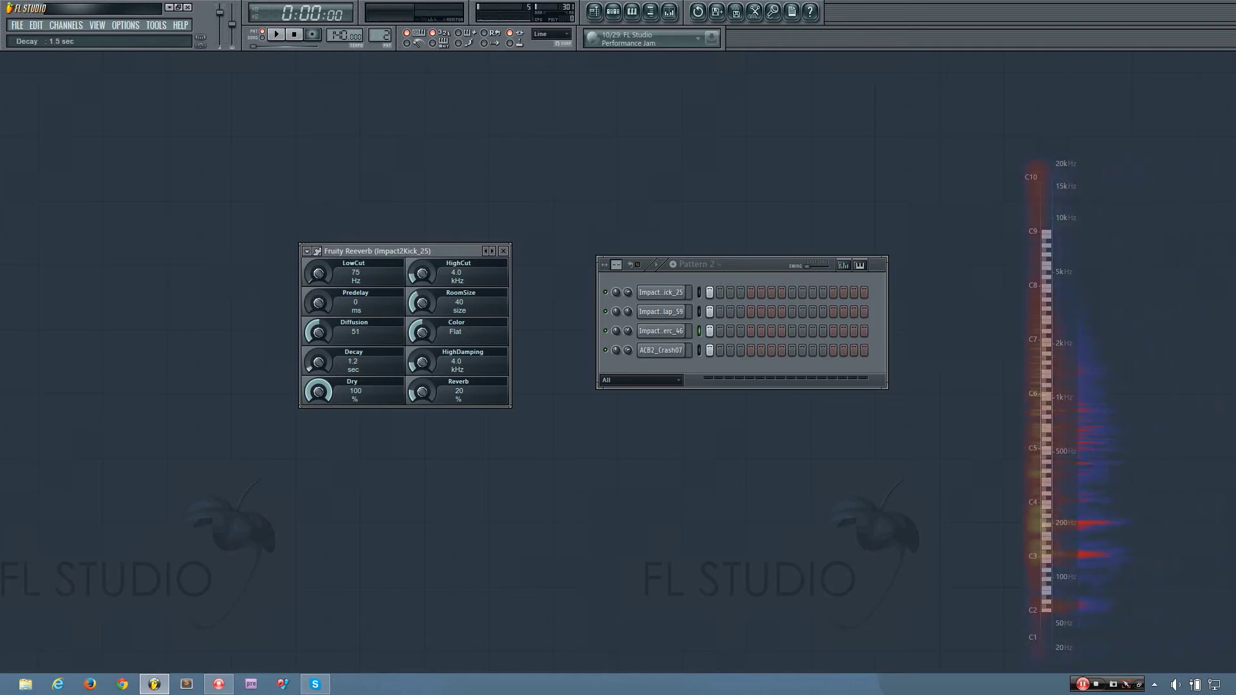
{"action": "left_click_drag", "start_coordinate": [315, 362], "coordinate": [316, 316]}
{"action": "key", "text": "z"}
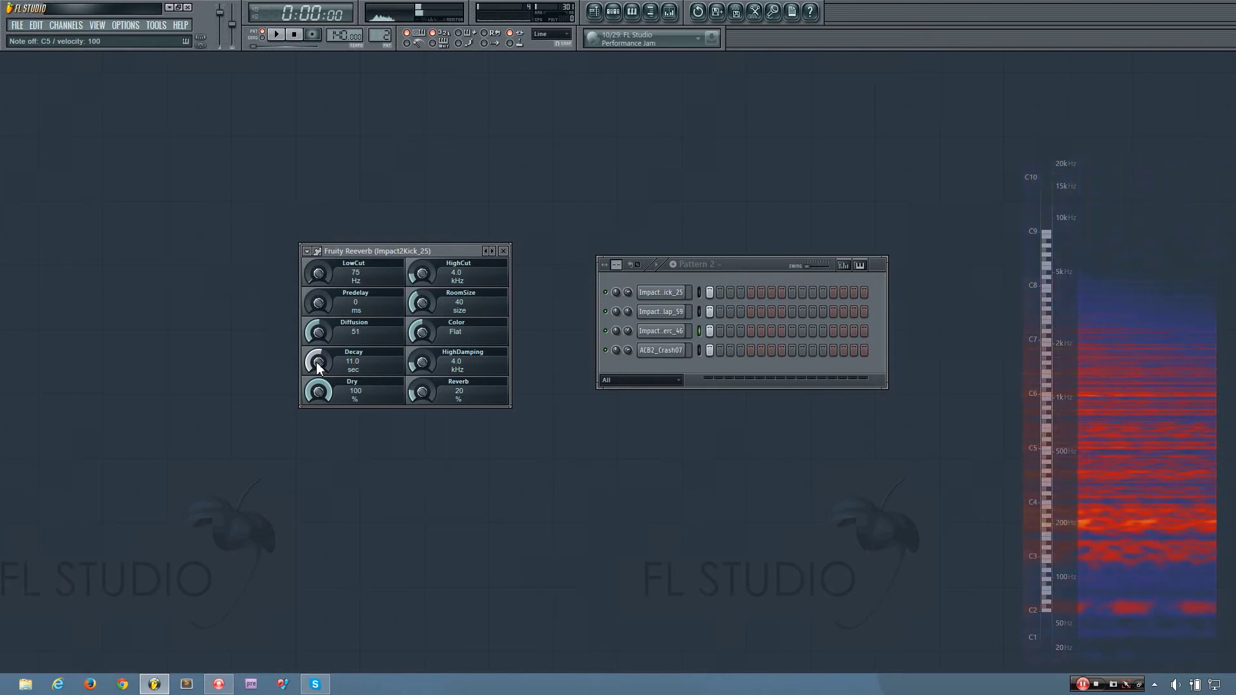
Raise RoomSize and Diffusion to 100 and audition the long 11.0 sec reverb tail
{"action": "left_click_drag", "start_coordinate": [422, 302], "coordinate": [422, 270]}
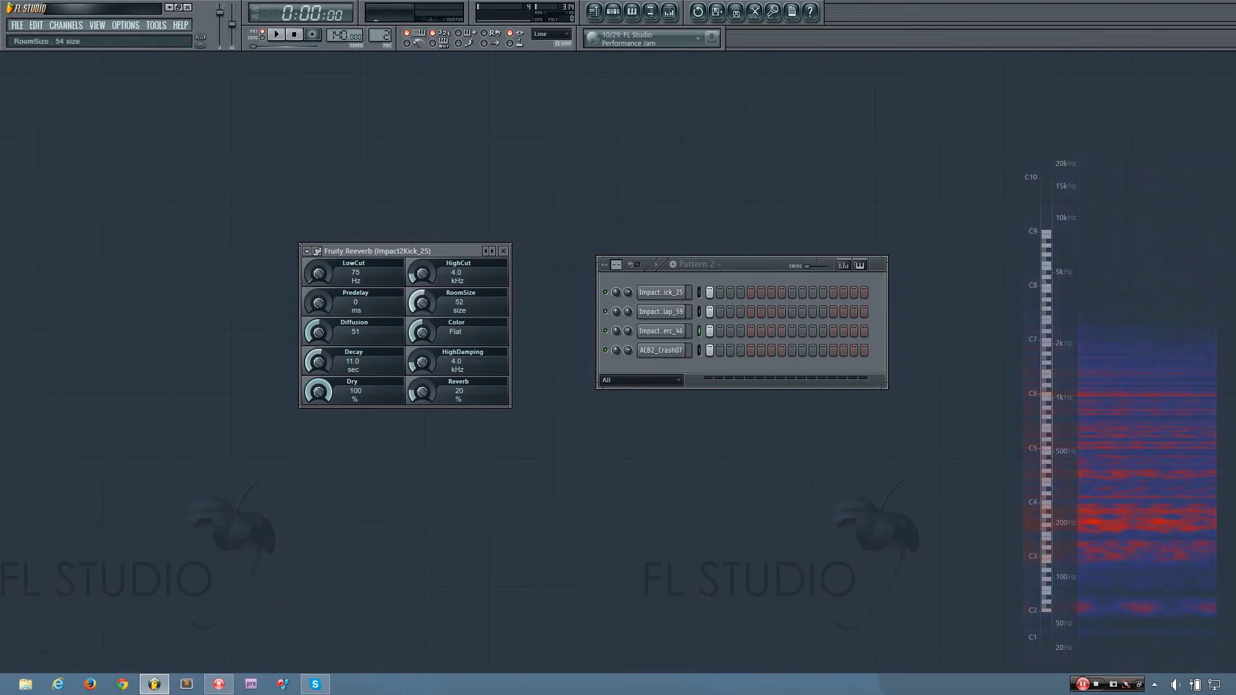
{"action": "left_click_drag", "start_coordinate": [325, 334], "coordinate": [326, 298]}
{"action": "key", "text": "z"}
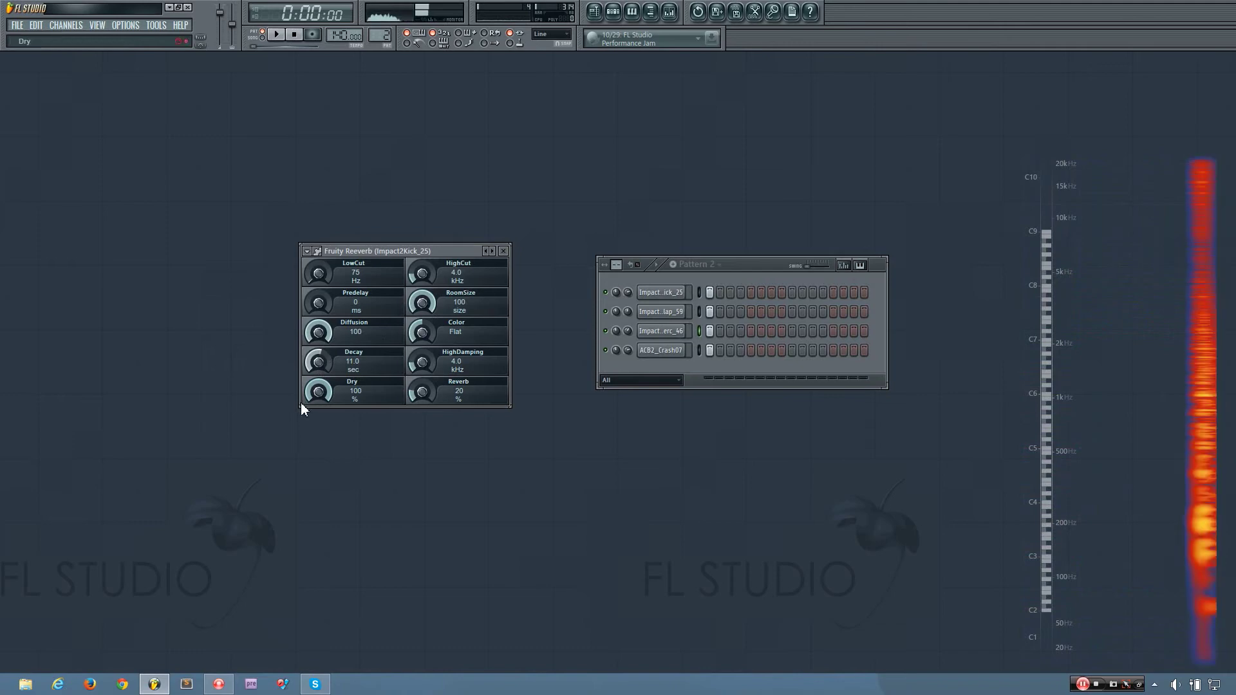
{"action": "key", "text": "z"}
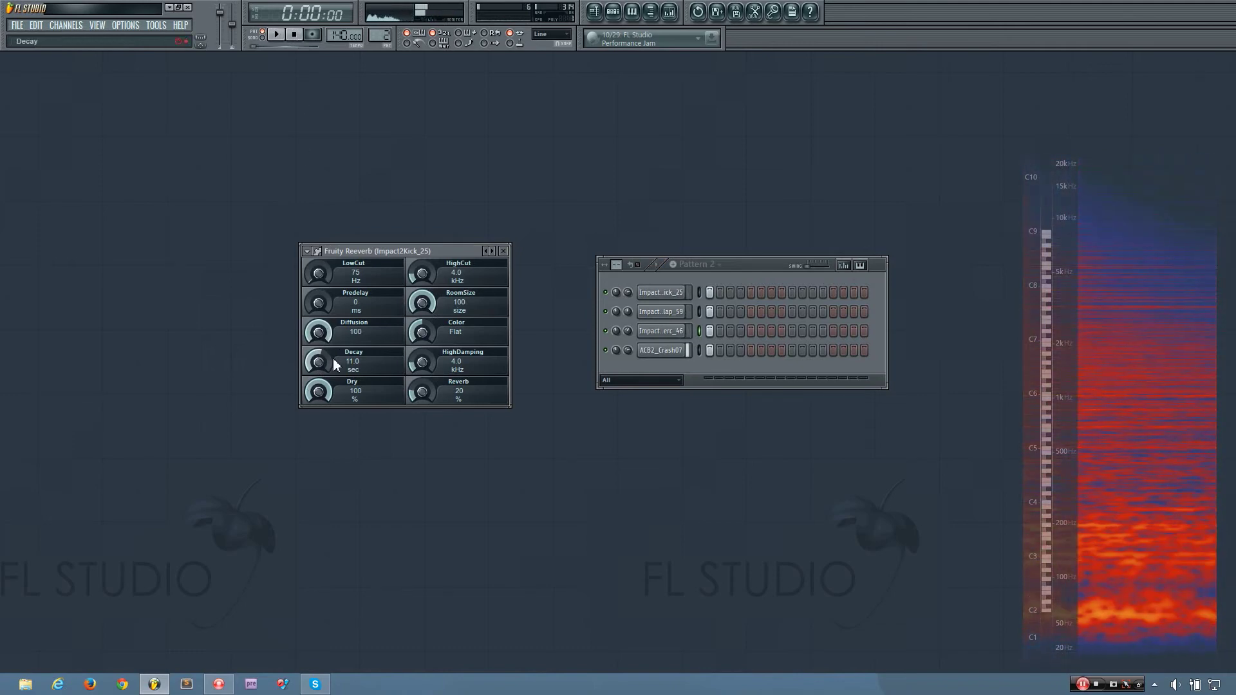
Return RoomSize to 40 and Diffusion to 50, and audition the reverb with Decay set to 2.5 sec
{"action": "left_click_drag", "start_coordinate": [318, 362], "coordinate": [318, 412]}
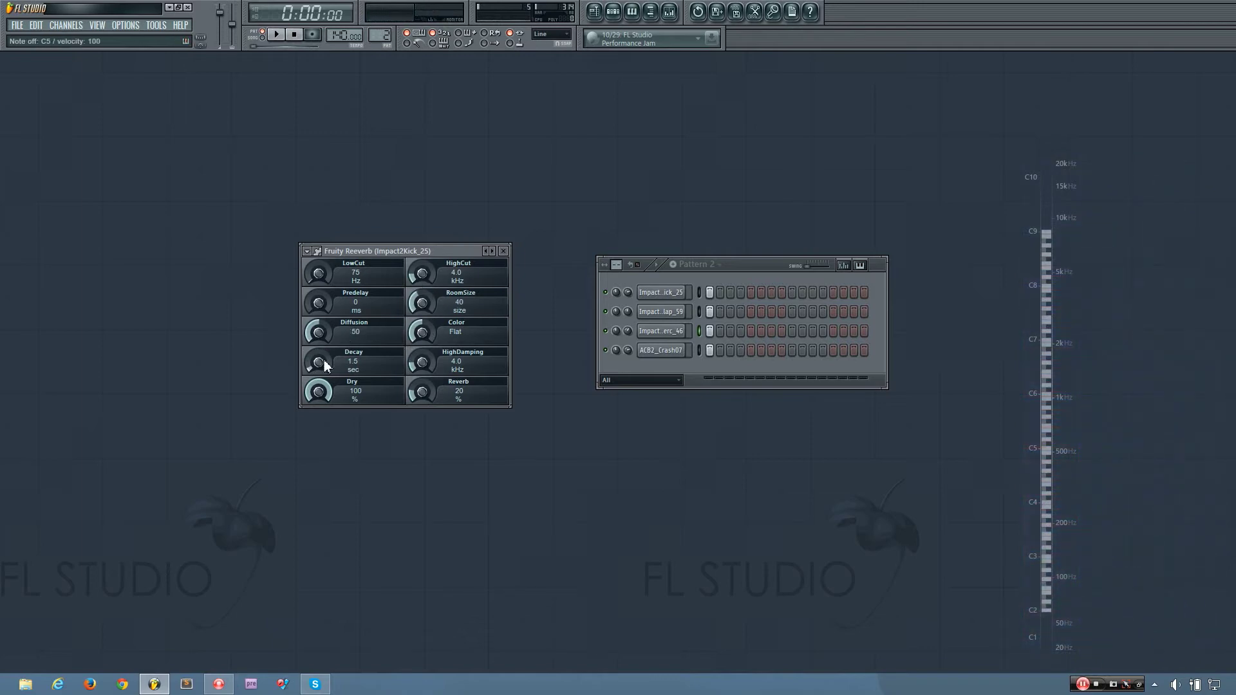
{"action": "left_click_drag", "start_coordinate": [325, 366], "coordinate": [325, 361]}
{"action": "left_click_drag", "start_coordinate": [326, 362], "coordinate": [326, 358]}
{"action": "key", "text": "z"}
Audition the reverb with a Predelay of about 195 ms and again with a shorter Predelay
{"action": "left_click_drag", "start_coordinate": [318, 300], "coordinate": [318, 270]}
{"action": "key", "text": "q"}
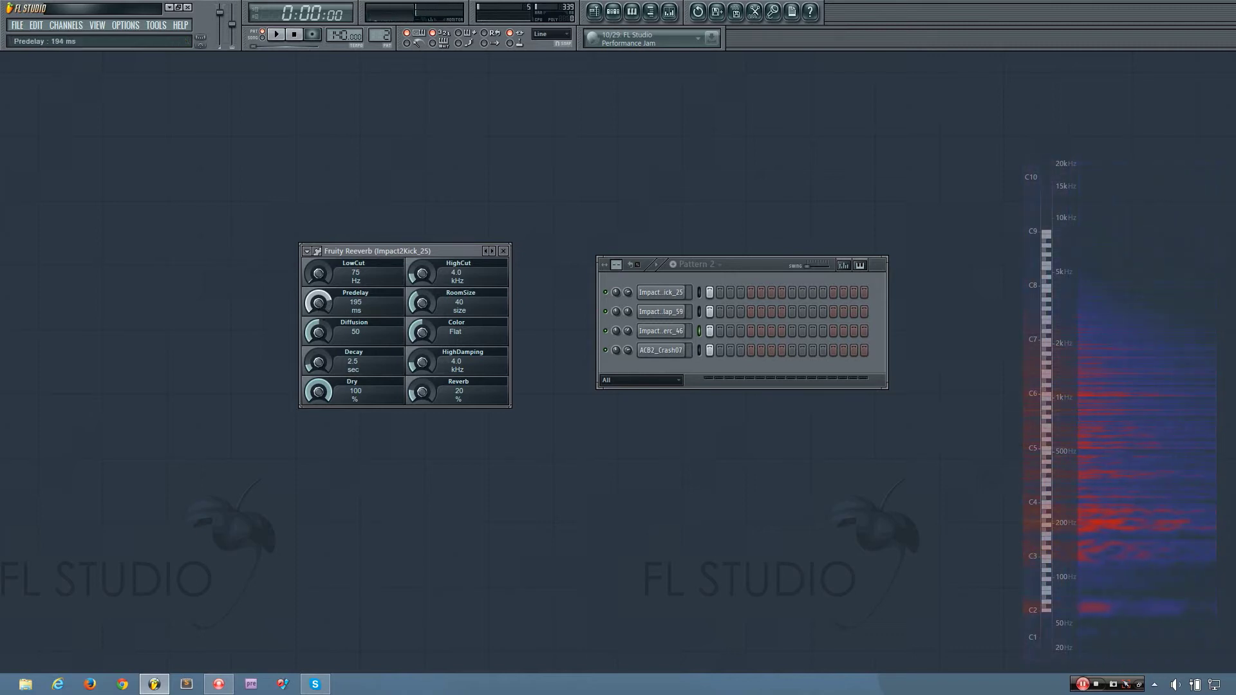
{"action": "left_click_drag", "start_coordinate": [320, 305], "coordinate": [320, 322]}
{"action": "key", "text": "z"}
Set RoomSize and Diffusion to 100, lower the Predelay, and audition the larger room
{"action": "left_click_drag", "start_coordinate": [427, 302], "coordinate": [427, 264]}
{"action": "left_click_drag", "start_coordinate": [329, 334], "coordinate": [329, 318]}
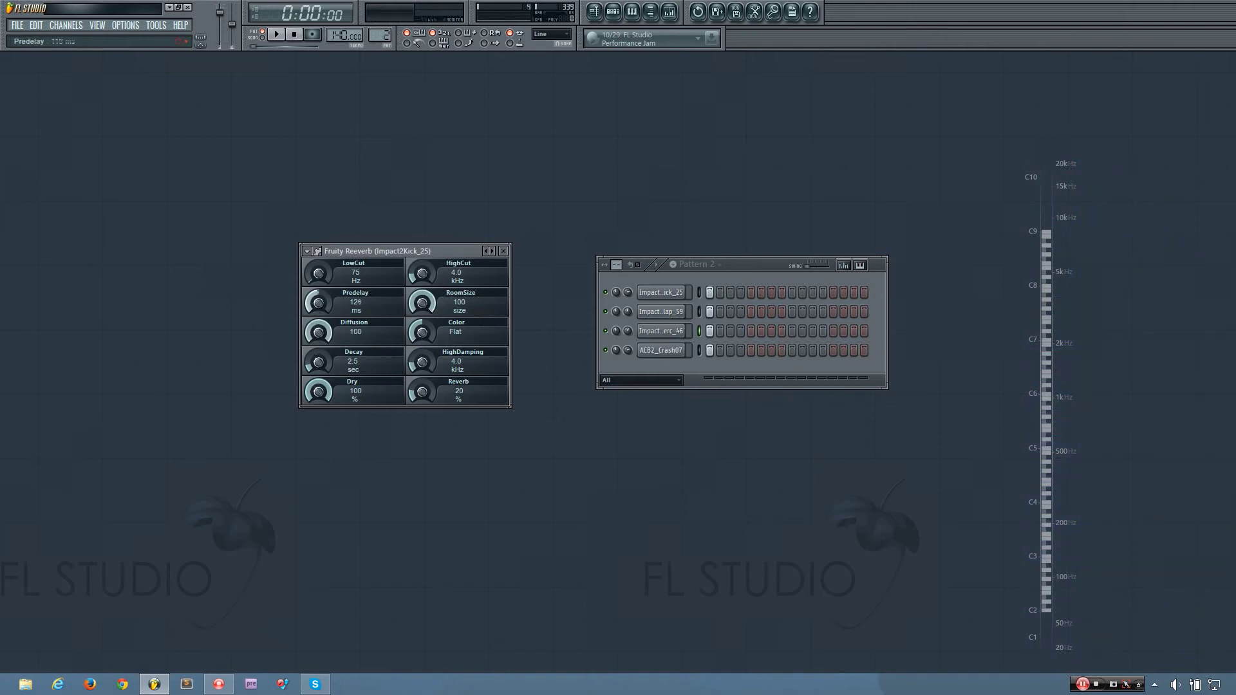
{"action": "left_click_drag", "start_coordinate": [321, 302], "coordinate": [318, 311]}
{"action": "key", "text": "q"}
{"action": "key", "text": "q"}
{"action": "scroll", "coordinate": [321, 365], "scroll_direction": "down", "scroll_amount": 3}
Restore RoomSize to 40 and Diffusion to 50, with Predelay at 32 ms
{"action": "left_click", "coordinate": [419, 306], "text": "alt"}
{"action": "left_click", "coordinate": [324, 301], "text": "alt"}
{"action": "left_click", "coordinate": [321, 331], "text": "alt"}
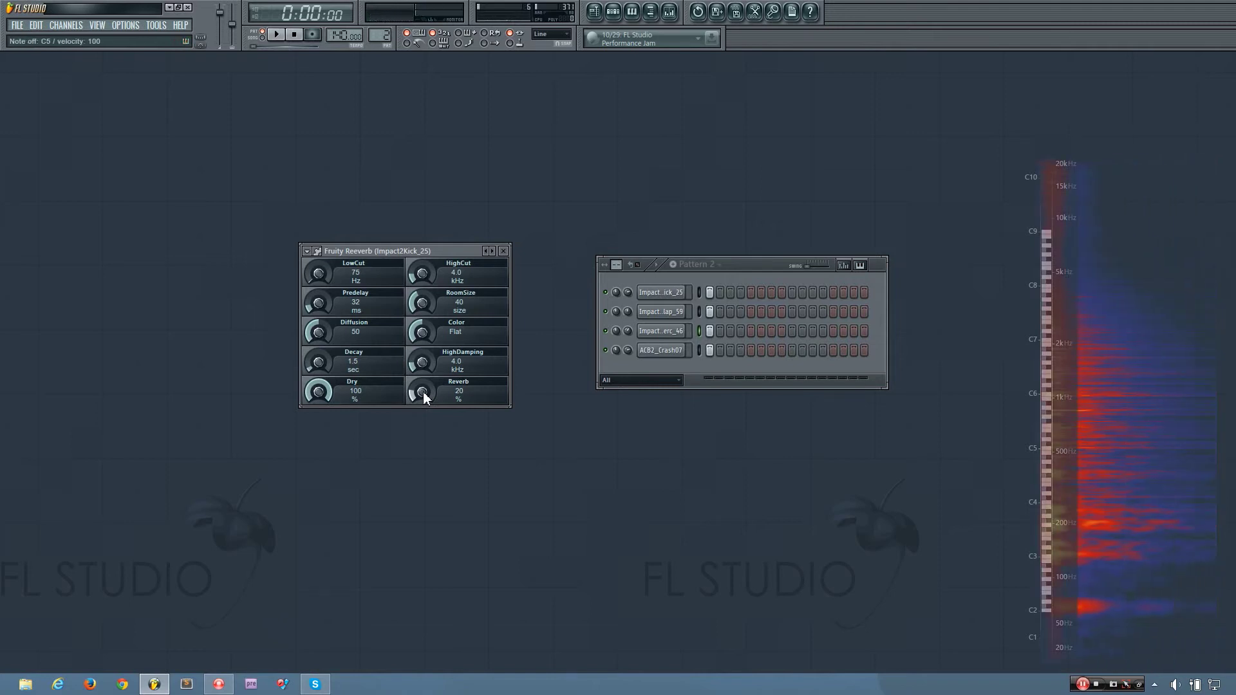
Audition the sample with Reverb at 0%, again at 81%, and once more with Reverb returned to 20%
{"action": "left_click_drag", "start_coordinate": [423, 392], "coordinate": [423, 412]}
{"action": "key", "text": "q"}
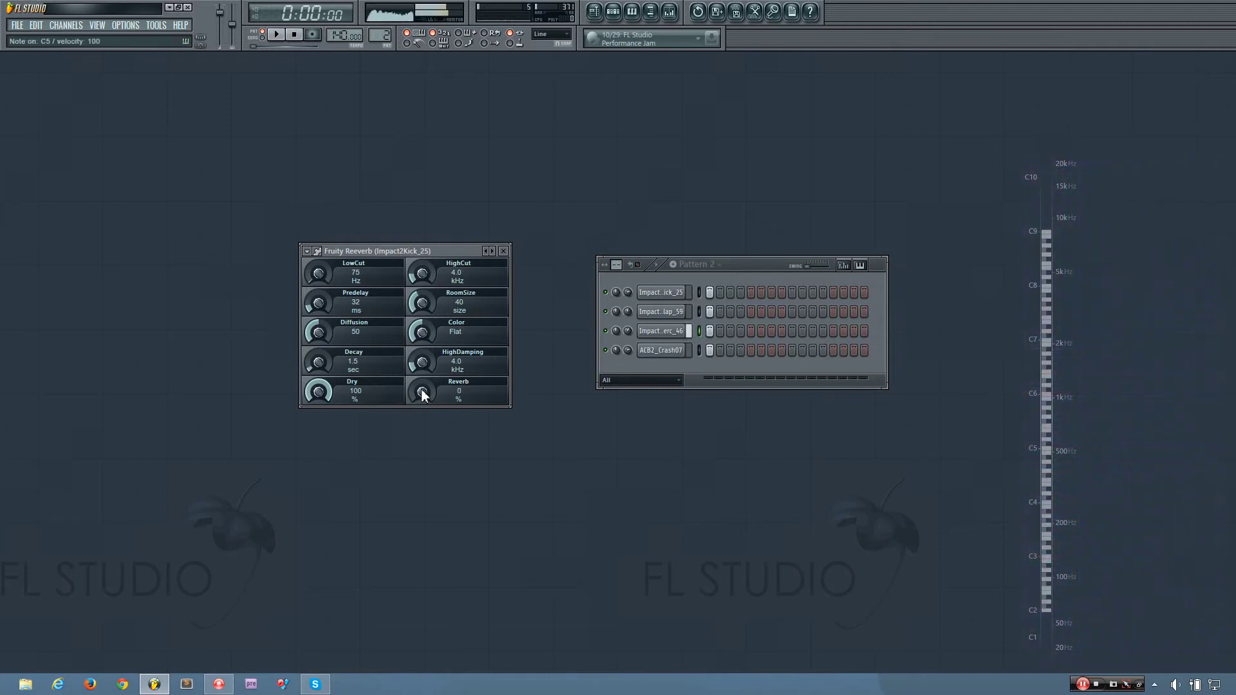
{"action": "left_click_drag", "start_coordinate": [421, 389], "coordinate": [421, 342]}
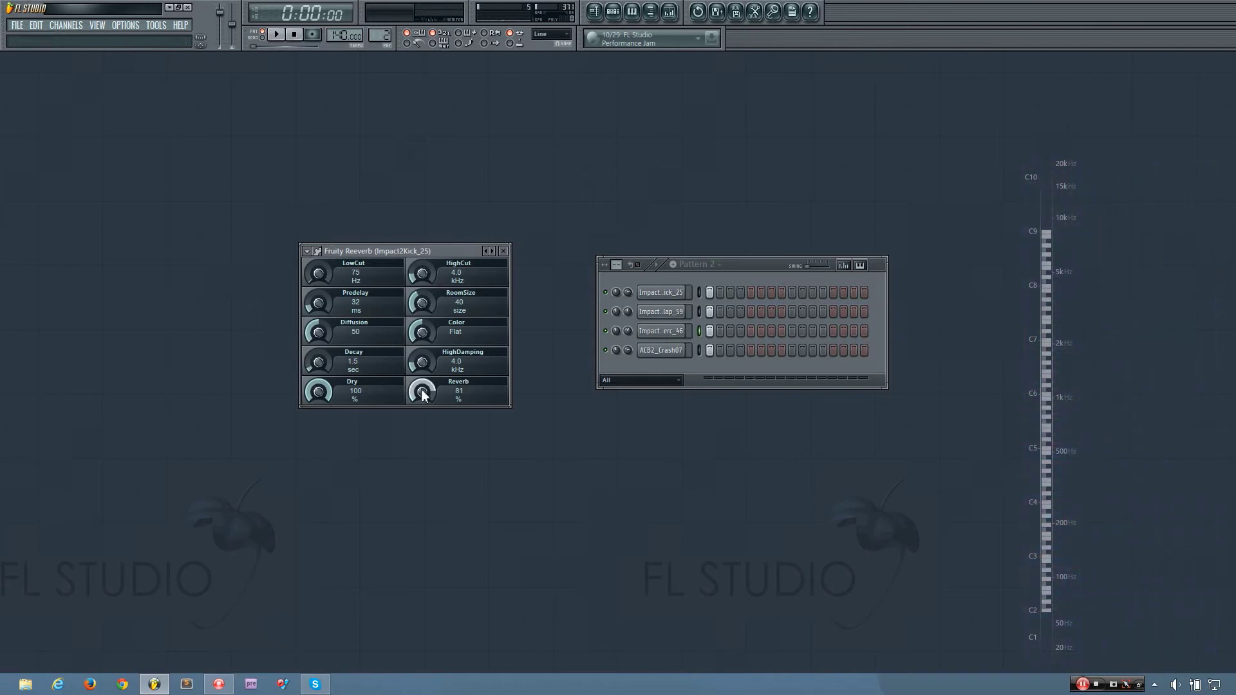
{"action": "key", "text": "q"}
{"action": "left_click_drag", "start_coordinate": [422, 389], "coordinate": [422, 441]}
{"action": "key", "text": "q"}
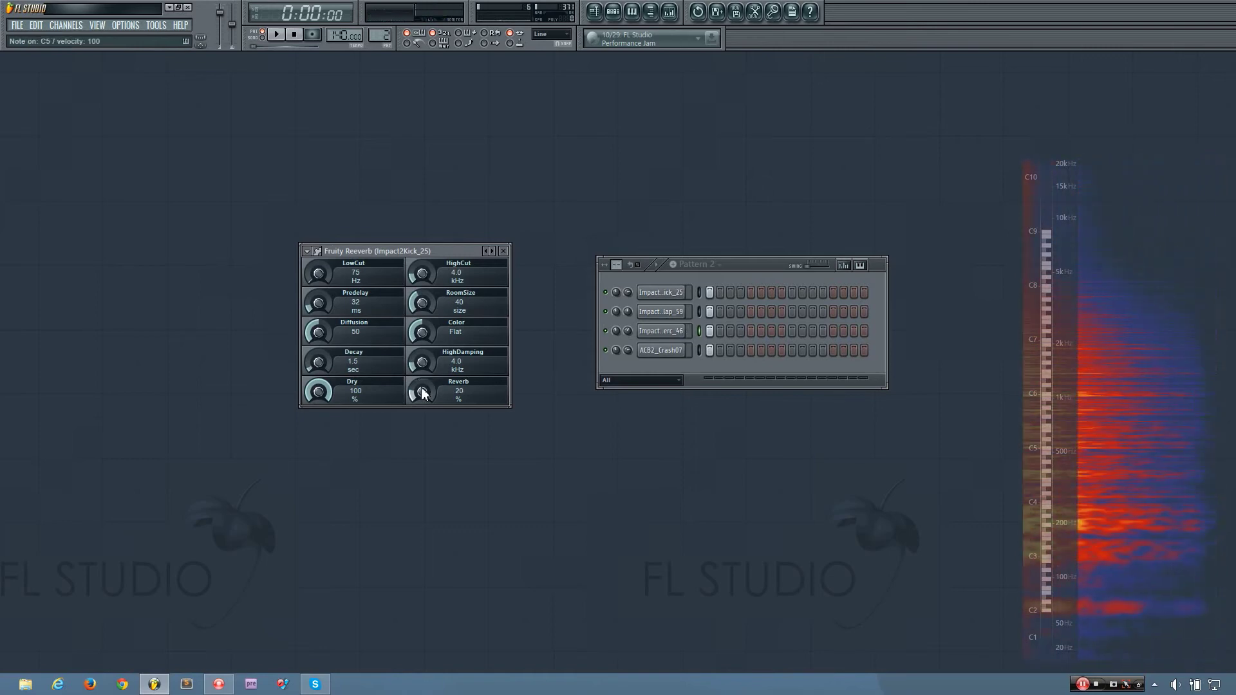
{"action": "key", "text": "q"}
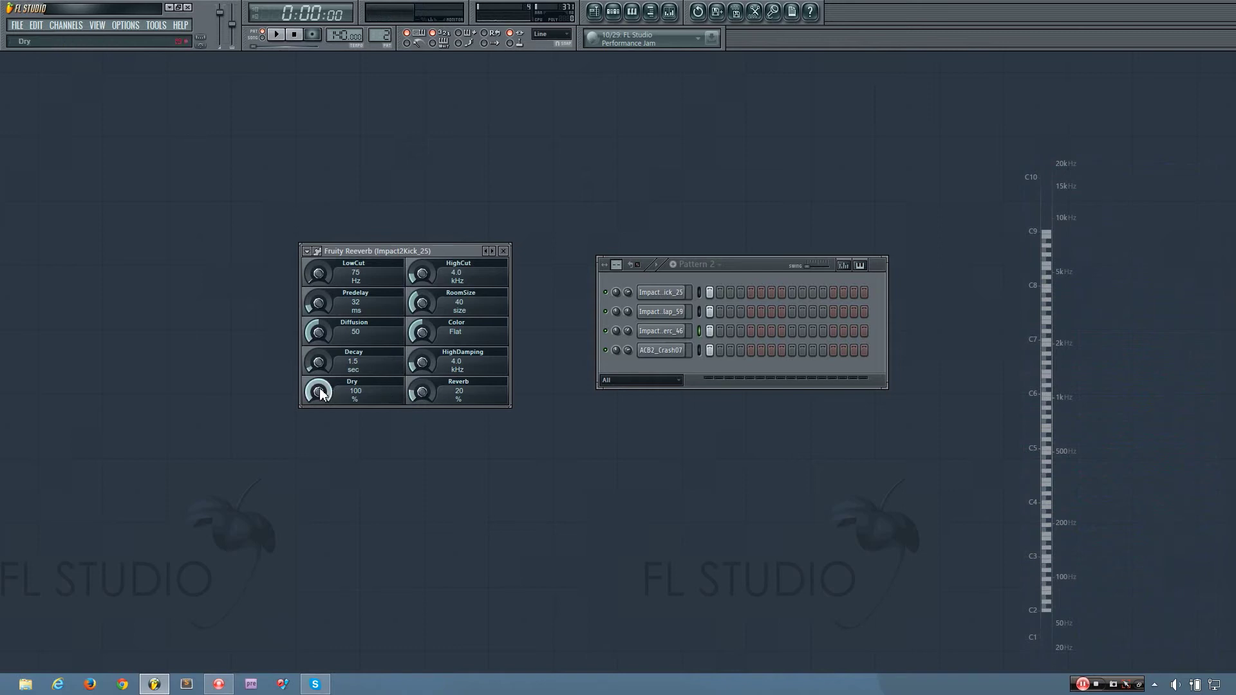
Set Reverb to 100%, and audition the samples with Dry reduced to 31% and again at 56%
{"action": "left_click_drag", "start_coordinate": [320, 394], "coordinate": [321, 360]}
{"action": "left_click_drag", "start_coordinate": [423, 392], "coordinate": [422, 361]}
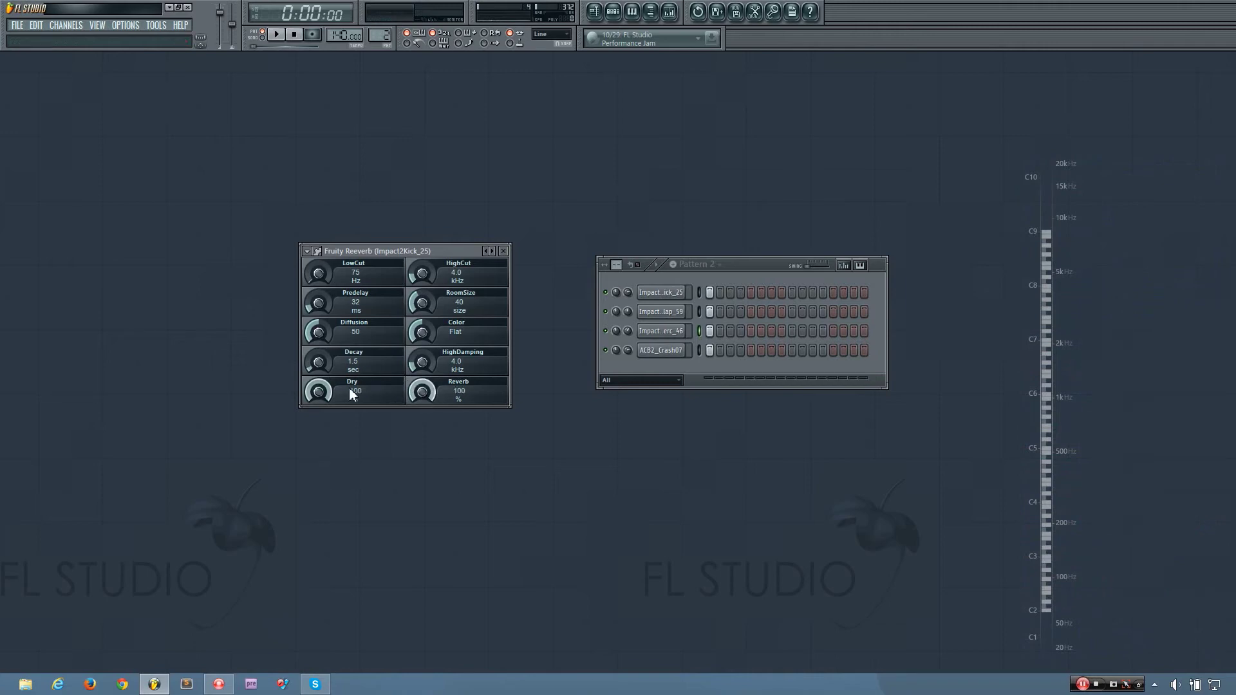
{"action": "left_click_drag", "start_coordinate": [319, 392], "coordinate": [319, 438]}
{"action": "key", "text": "q"}
{"action": "key", "text": "q"}
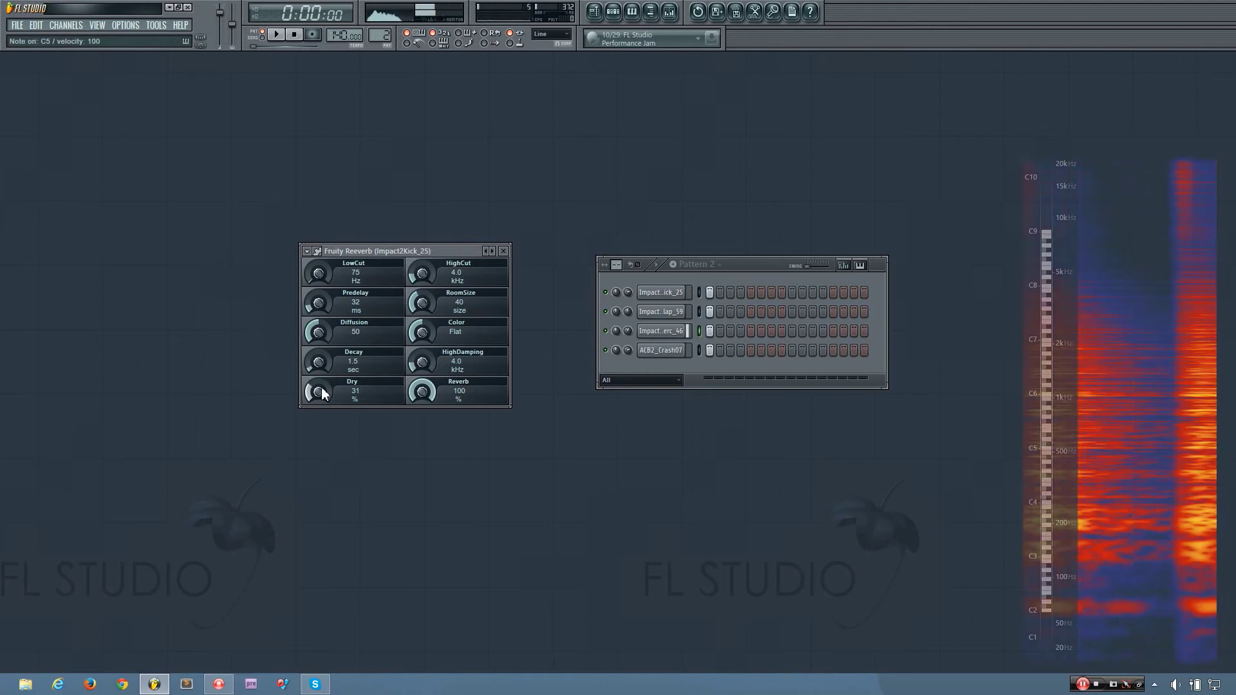
{"action": "left_click_drag", "start_coordinate": [322, 388], "coordinate": [322, 372]}
{"action": "key", "text": "q"}
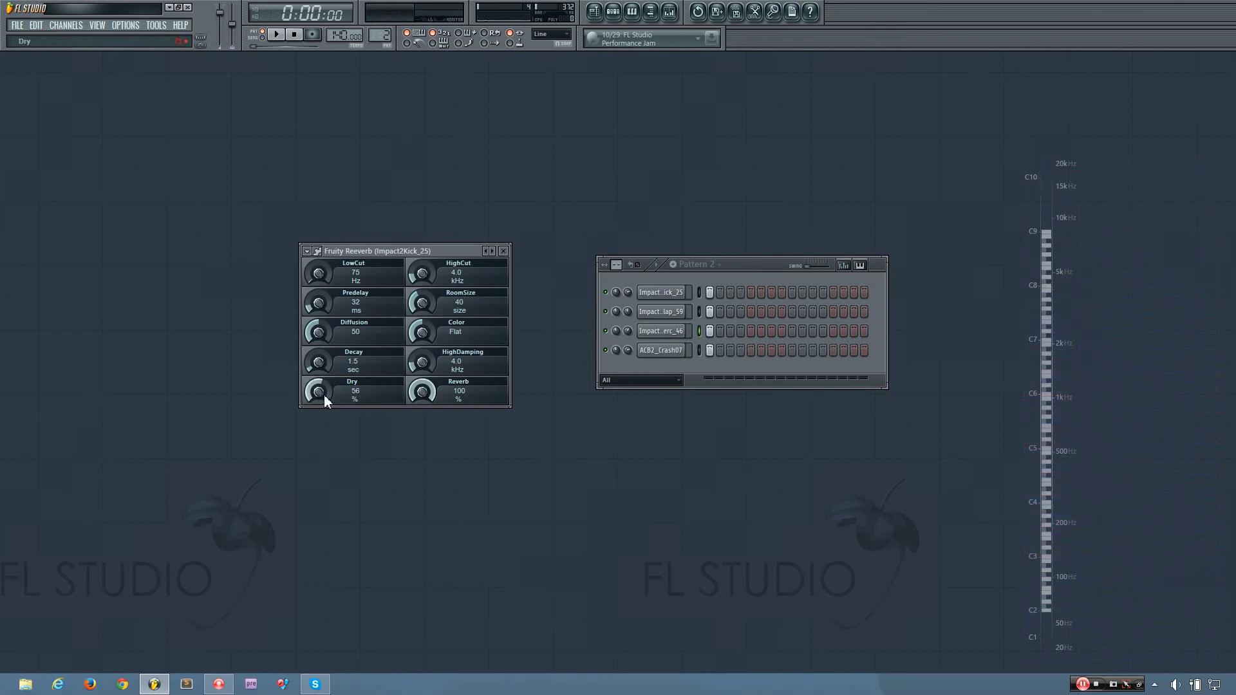
Set Dry to 0% and audition only the reverb signal on single samples and on the whole pattern
{"action": "key", "text": "z"}
{"action": "key", "text": "q"}
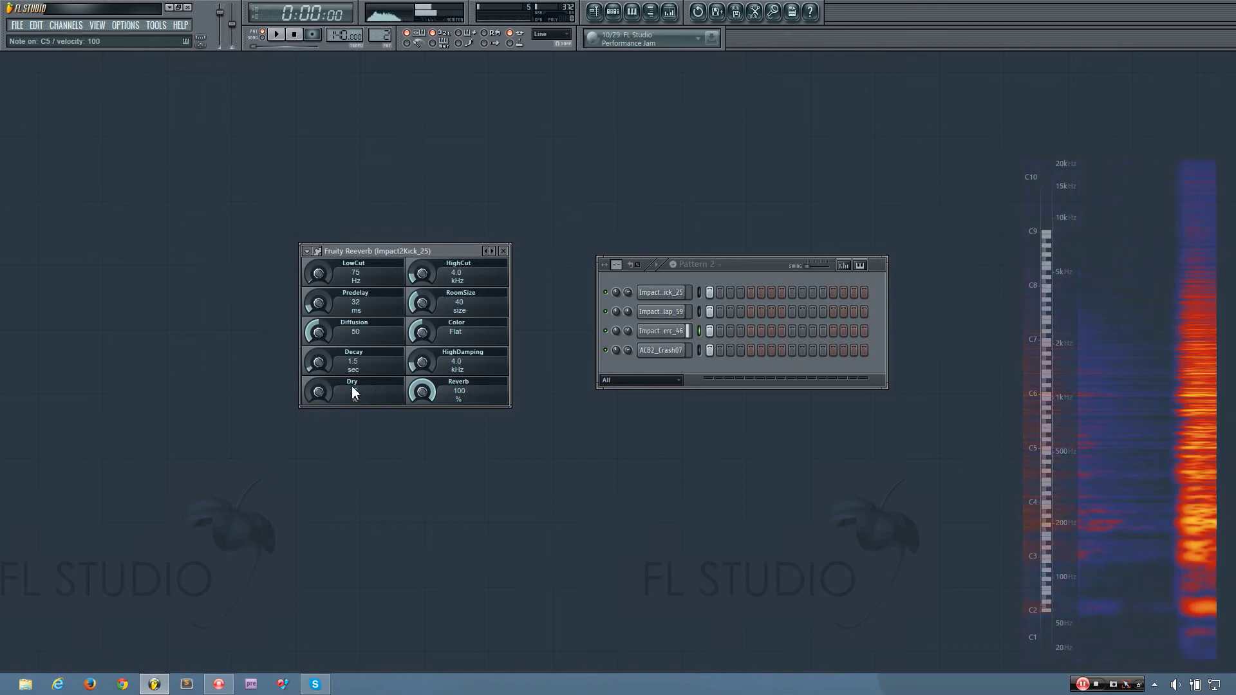
{"action": "key", "text": "space"}
{"action": "key", "text": "space"}
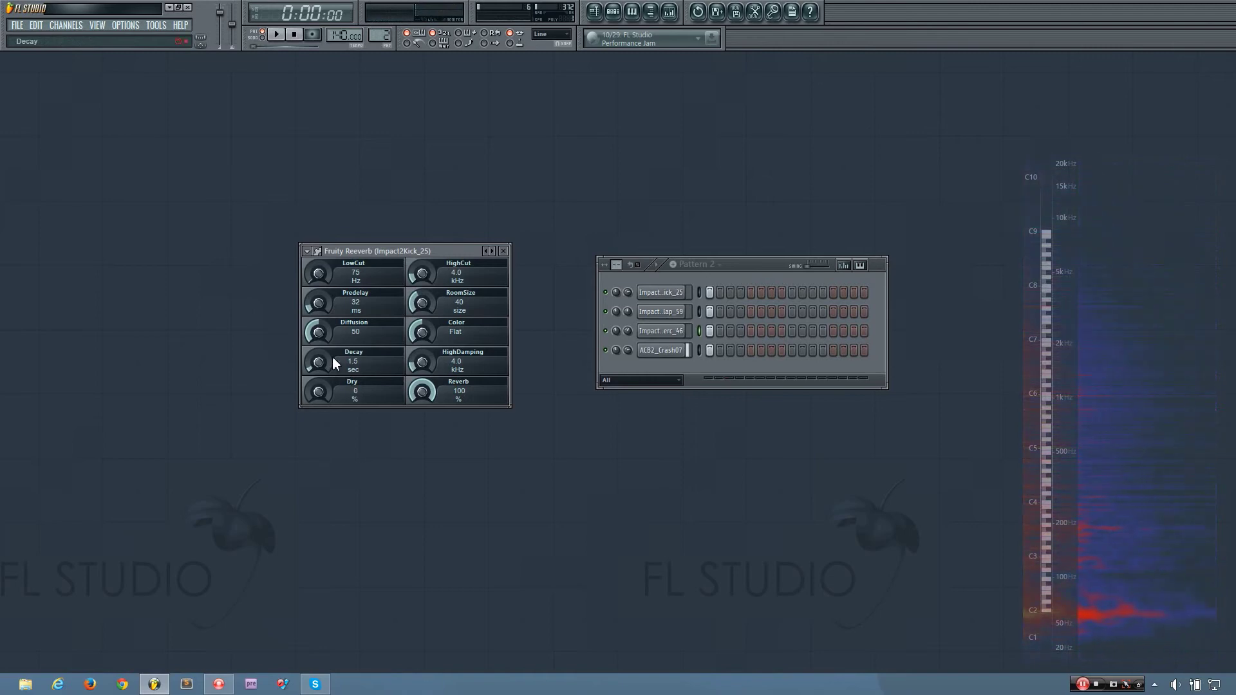
Set Decay to 2.3 sec and both RoomSize and Diffusion to 100, and play the pattern
{"action": "left_click_drag", "start_coordinate": [320, 362], "coordinate": [320, 351]}
{"action": "left_click_drag", "start_coordinate": [422, 306], "coordinate": [422, 254]}
{"action": "left_click_drag", "start_coordinate": [316, 333], "coordinate": [316, 283]}
{"action": "key", "text": "space"}
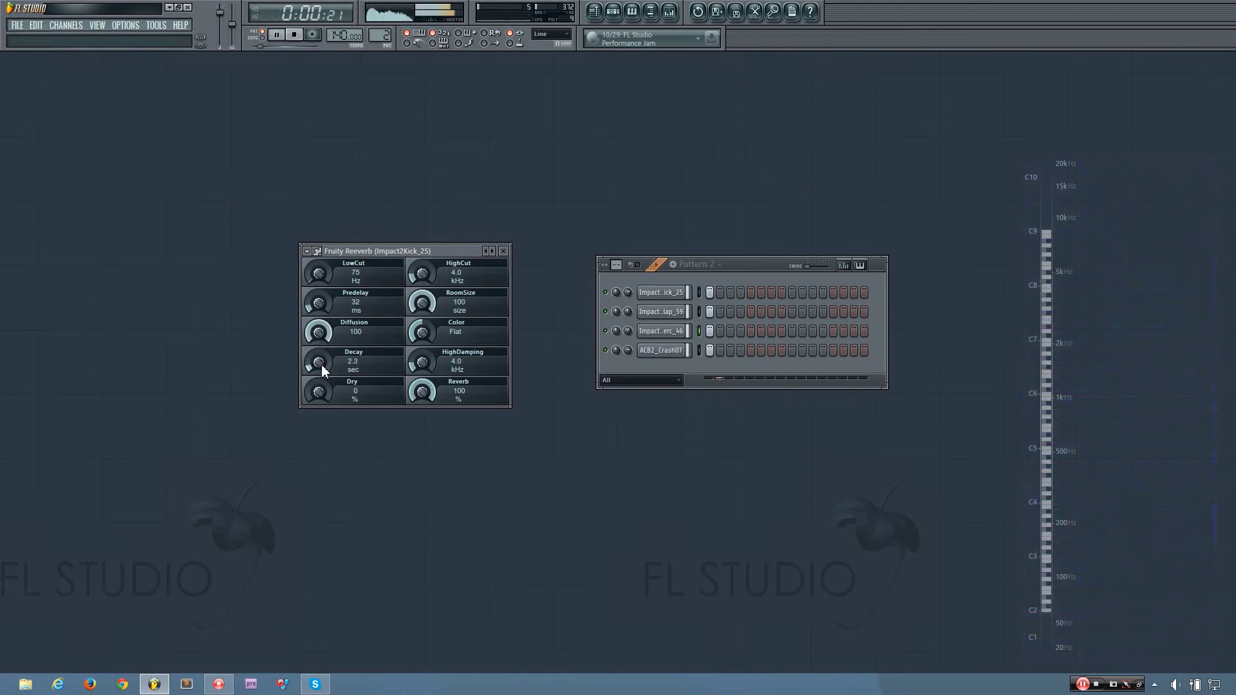
{"action": "key", "text": "space"}
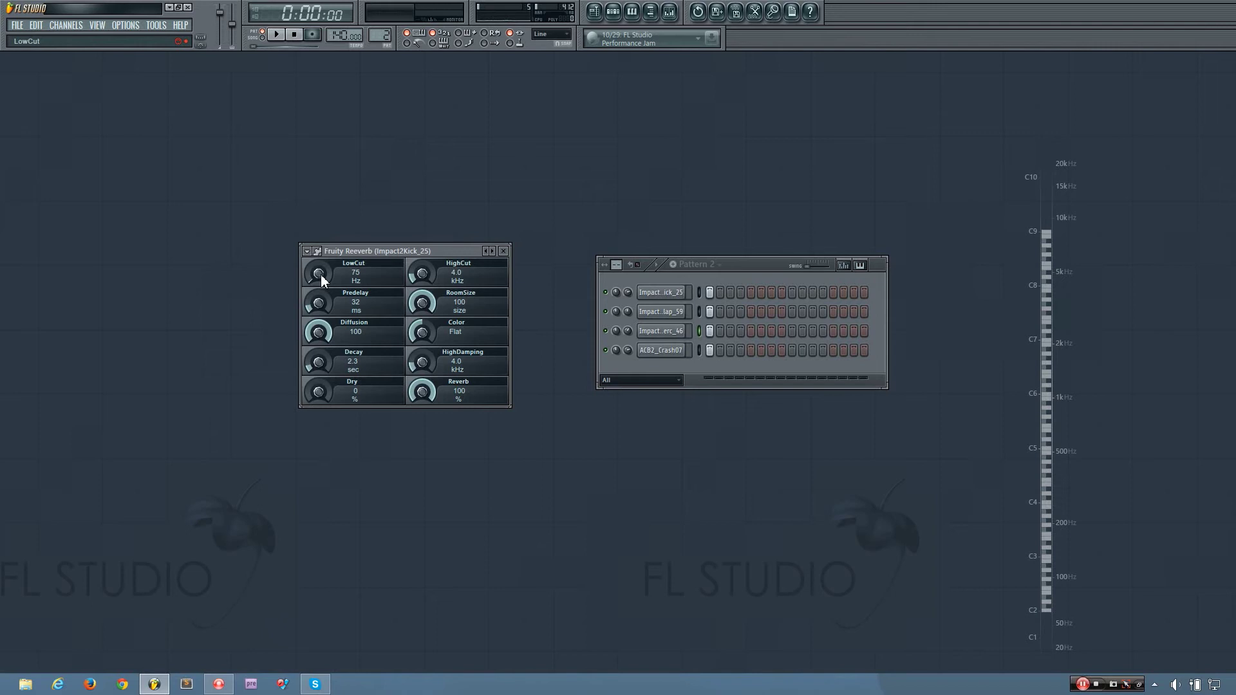
Audition the pattern with LowCut raised to 1833 Hz and again at its maximum of 3000 Hz
{"action": "left_click_drag", "start_coordinate": [321, 279], "coordinate": [321, 238]}
{"action": "key", "text": "space"}
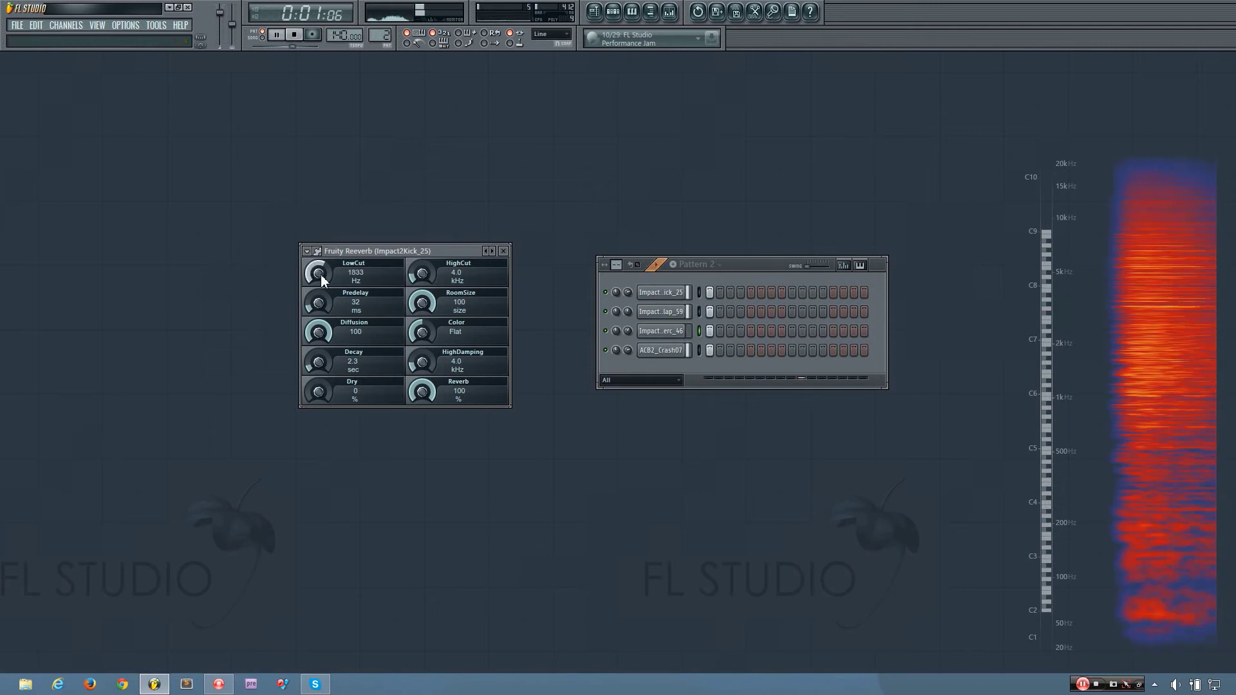
{"action": "key", "text": "space"}
{"action": "left_click_drag", "start_coordinate": [321, 275], "coordinate": [321, 260]}
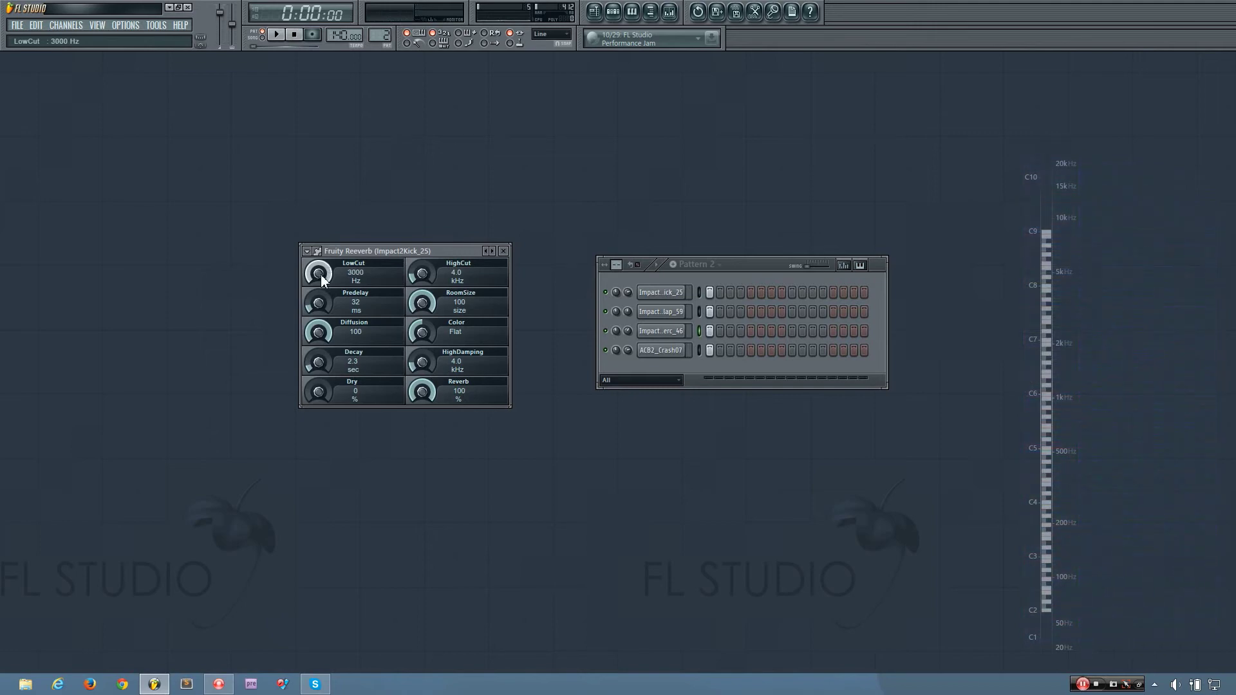
{"action": "key", "text": "space"}
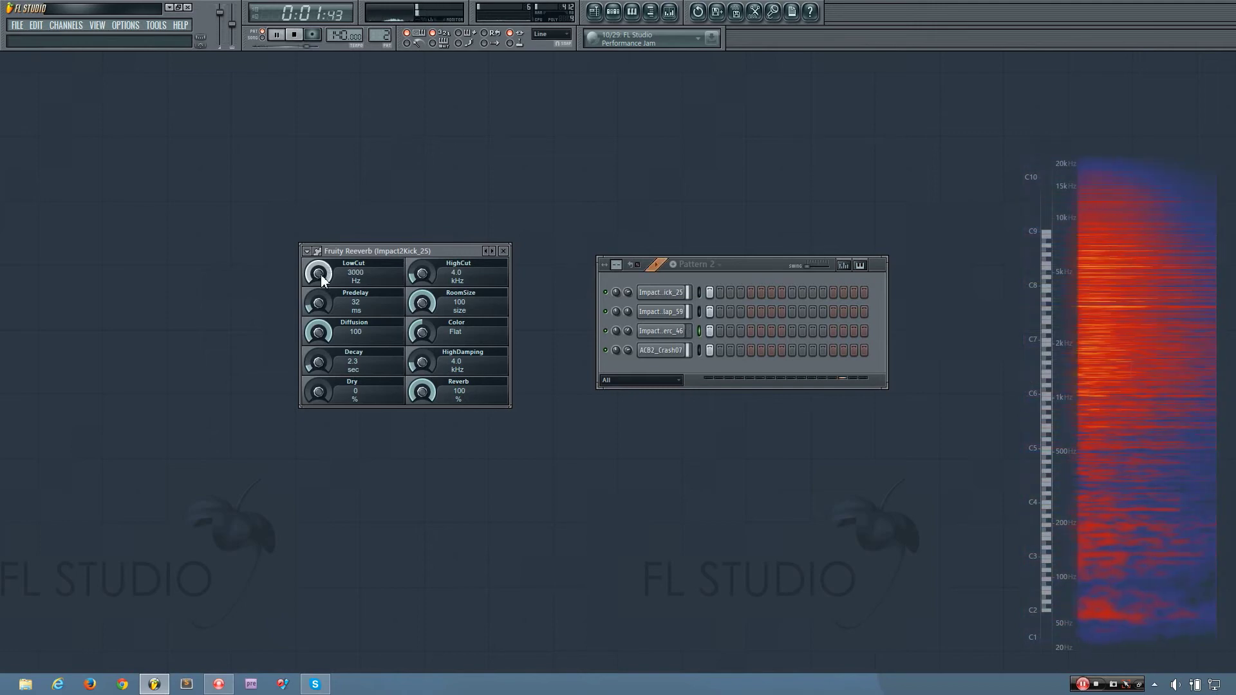
{"action": "key", "text": "space"}
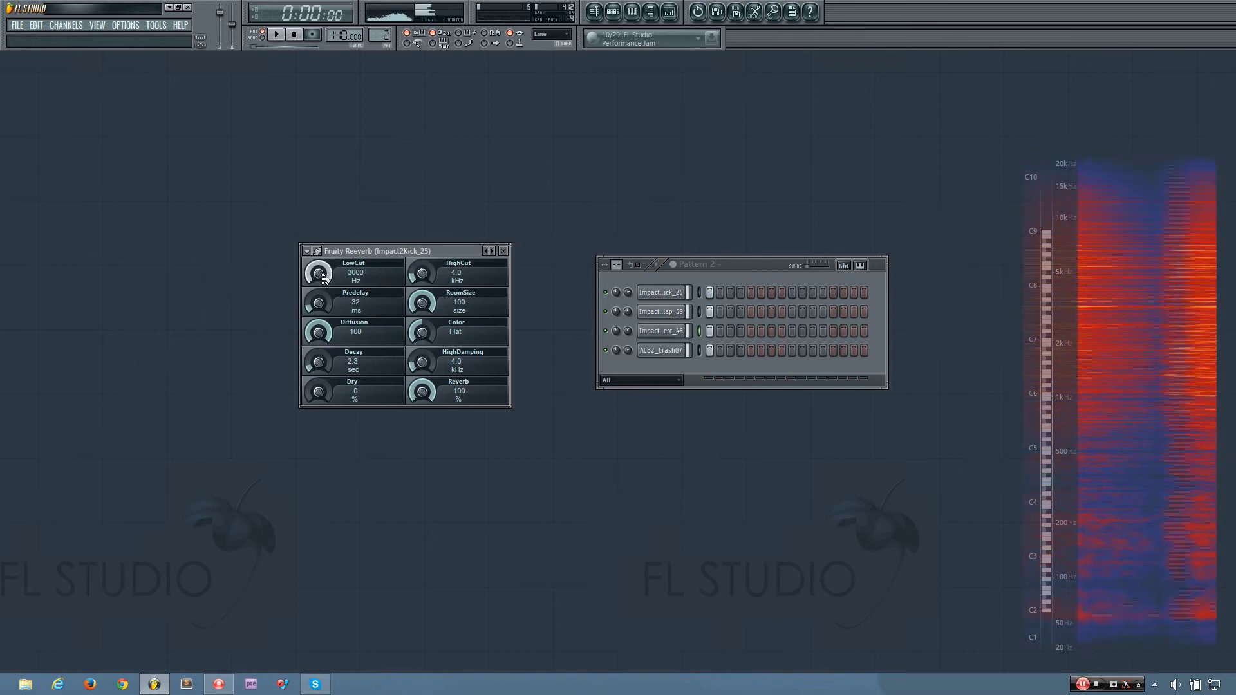
Audition the pattern with LowCut turned OFF, and again with LowCut set to 319 Hz
{"action": "left_click_drag", "start_coordinate": [322, 274], "coordinate": [321, 312]}
{"action": "key", "text": "space"}
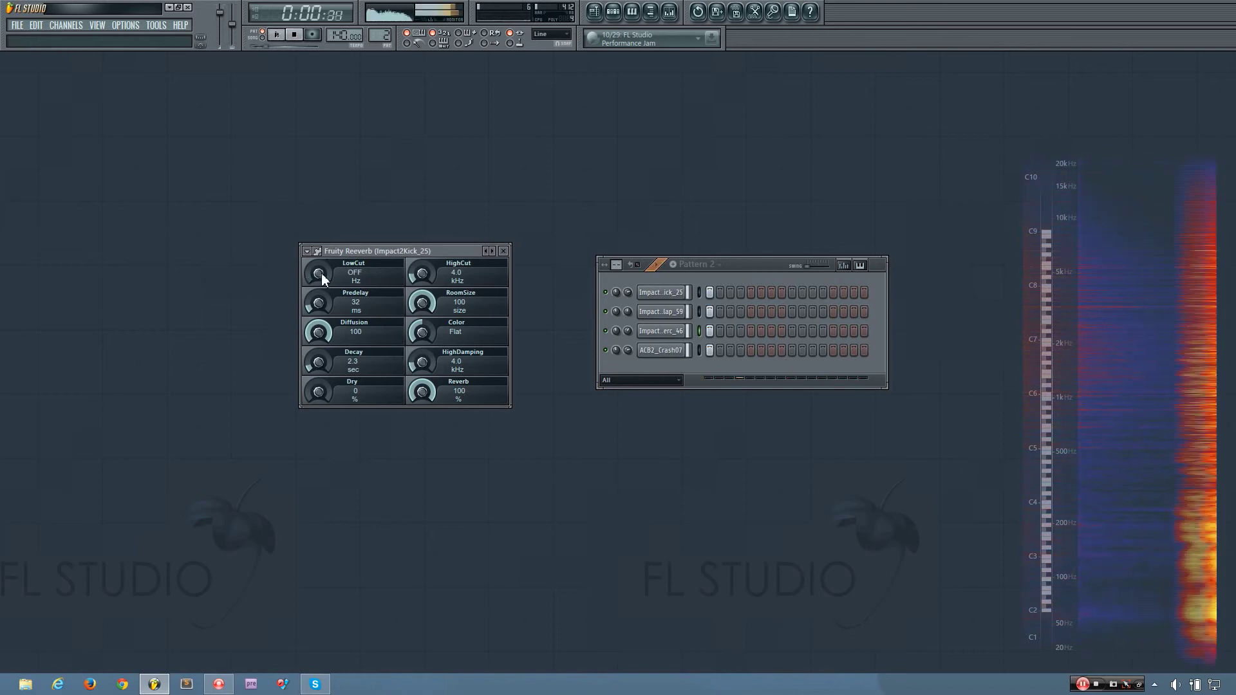
{"action": "key", "text": "space"}
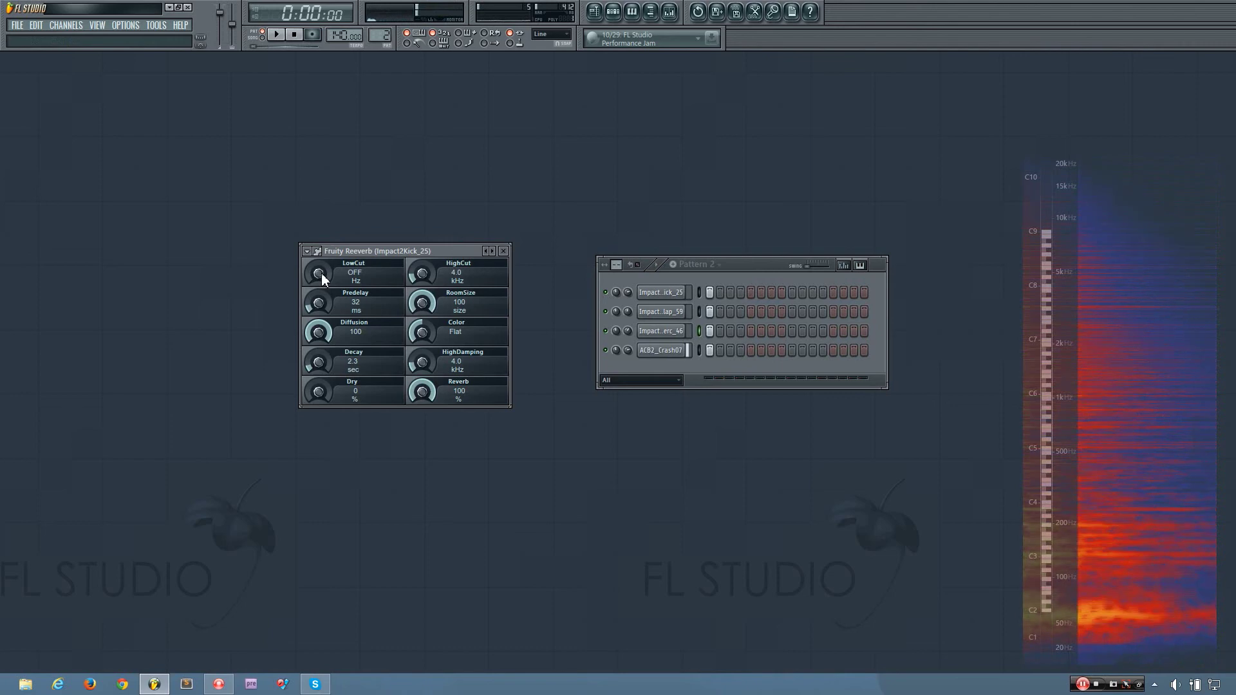
{"action": "left_click_drag", "start_coordinate": [321, 274], "coordinate": [322, 269]}
{"action": "key", "text": "space"}
{"action": "key", "text": "space"}
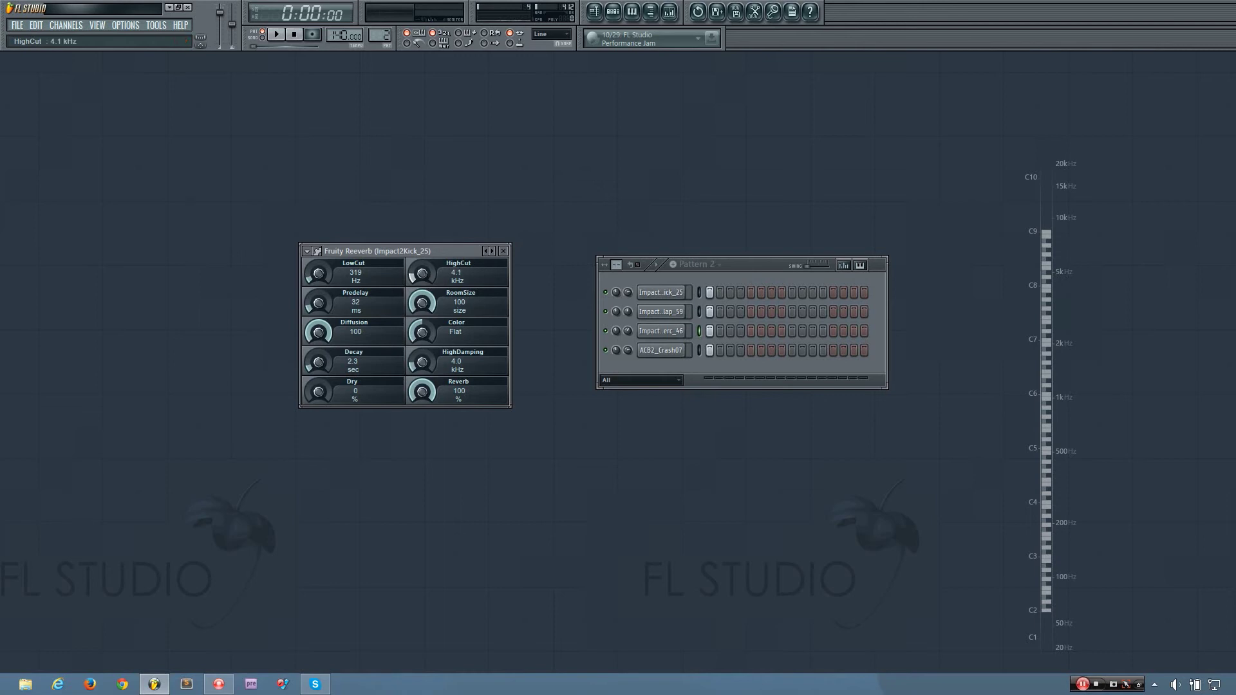
Audition the pattern with different HighCut values down to 0.5 kHz, and set HighCut to OFF
{"action": "left_click_drag", "start_coordinate": [423, 274], "coordinate": [423, 275]}
{"action": "key", "text": "space"}
{"action": "key", "text": "space"}
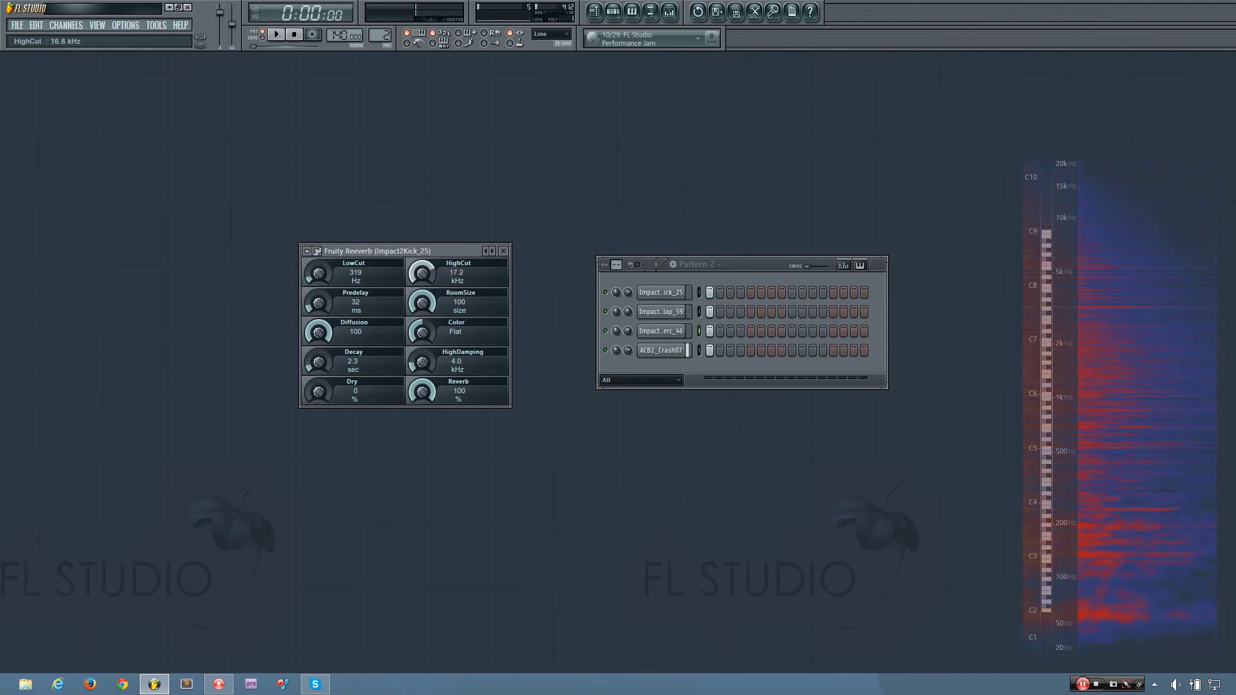
{"action": "left_click_drag", "start_coordinate": [430, 276], "coordinate": [430, 275]}
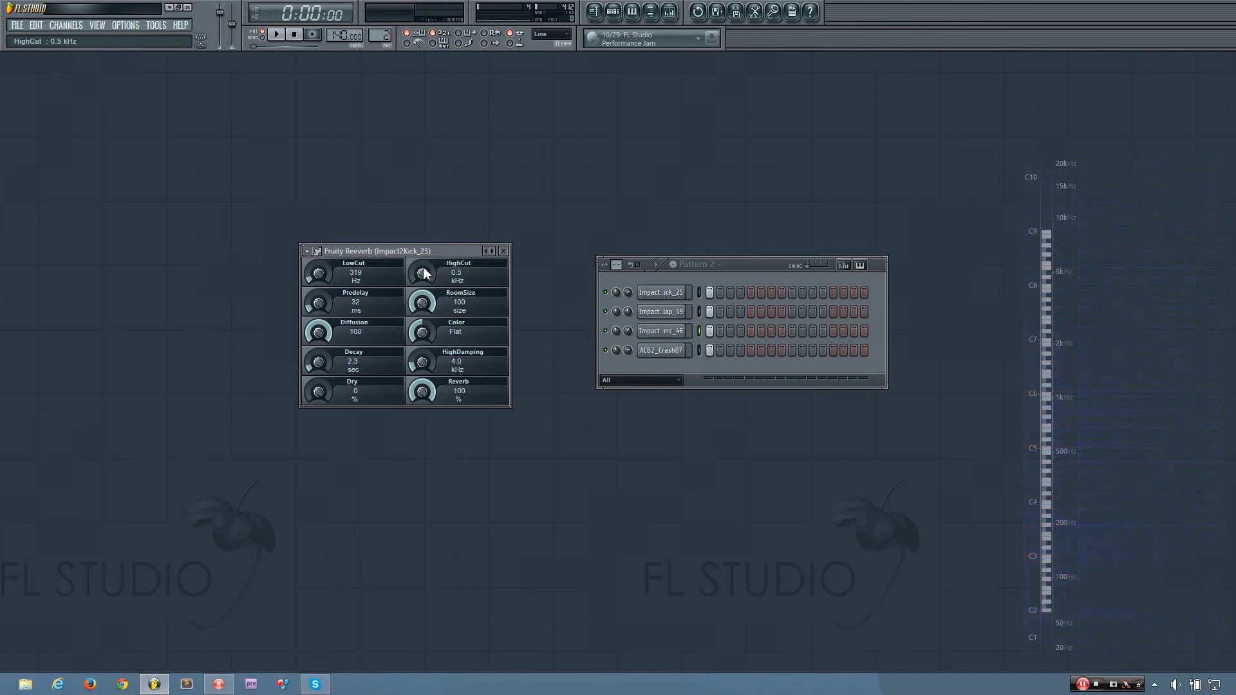
{"action": "key", "text": "space"}
{"action": "key", "text": "space"}
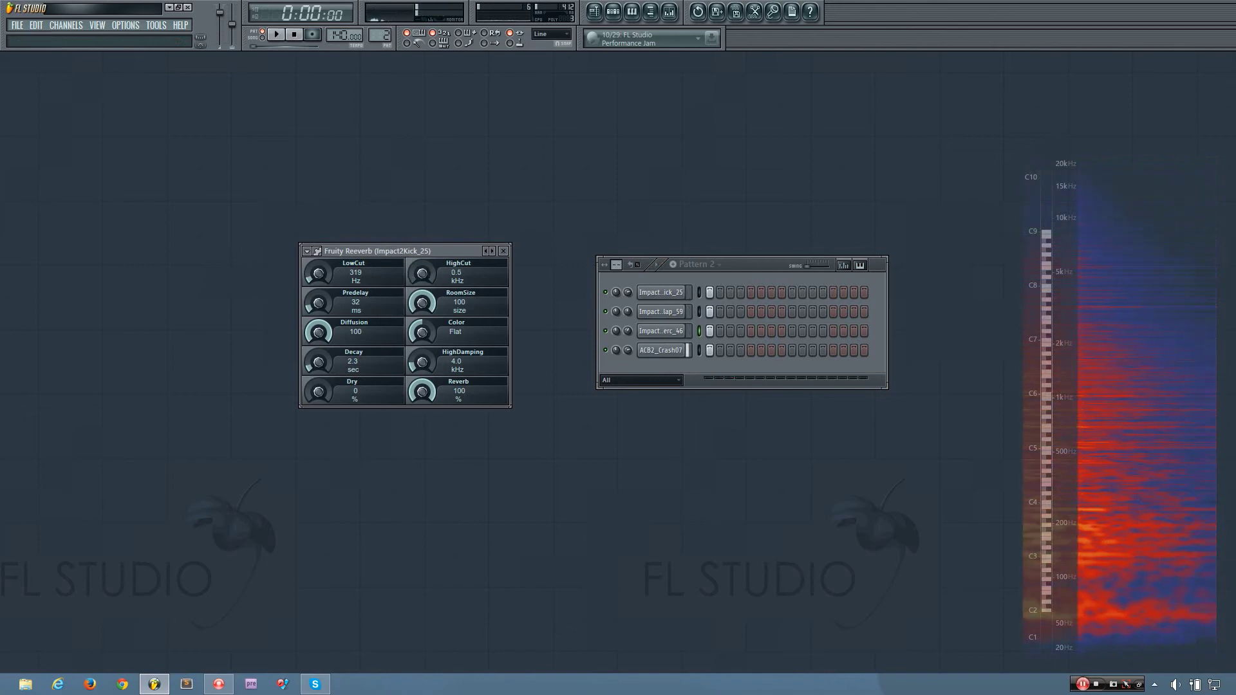
{"action": "left_click_drag", "start_coordinate": [425, 276], "coordinate": [425, 274]}
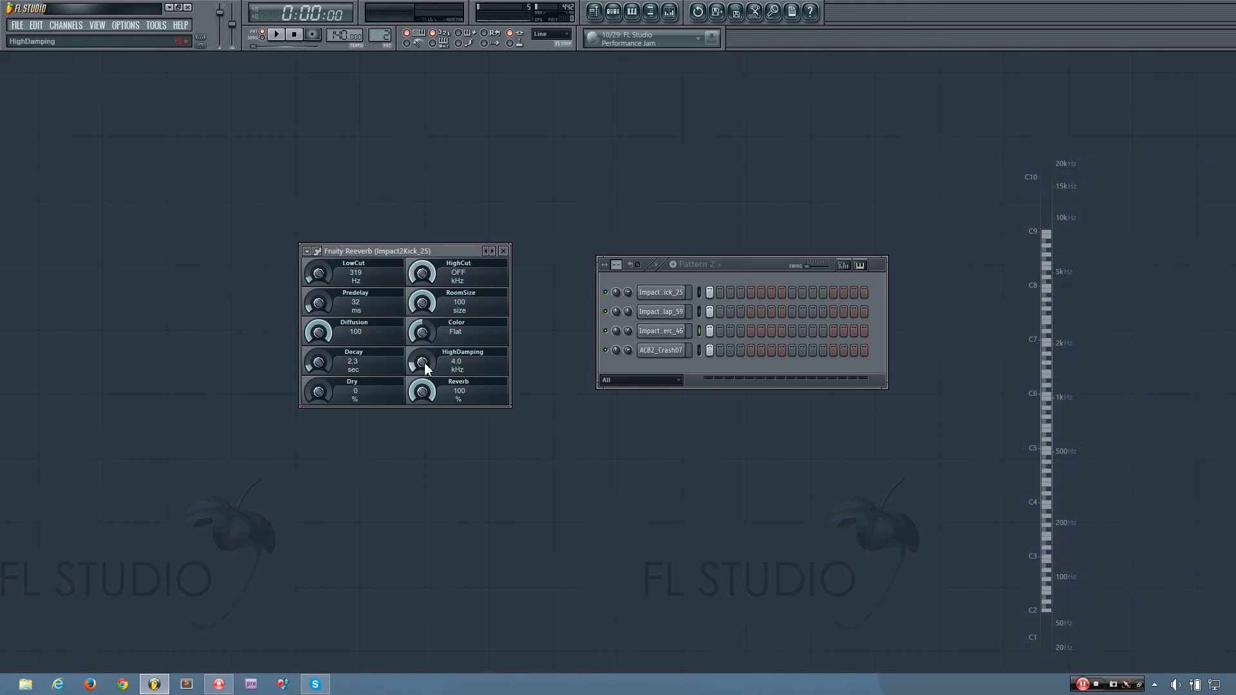
Compare the pattern's reverb with HighDamping OFF and with HighDamping at 4.0 kHz
{"action": "mouse_move", "coordinate": [424, 362]}
{"action": "left_mouse_down"}
{"action": "mouse_move", "coordinate": [424, 322]}
{"action": "mouse_move", "coordinate": [424, 366]}
{"action": "left_mouse_up"}
{"action": "left_click_drag", "start_coordinate": [423, 362], "coordinate": [422, 321]}
{"action": "key", "text": "space"}
{"action": "key", "text": "space"}
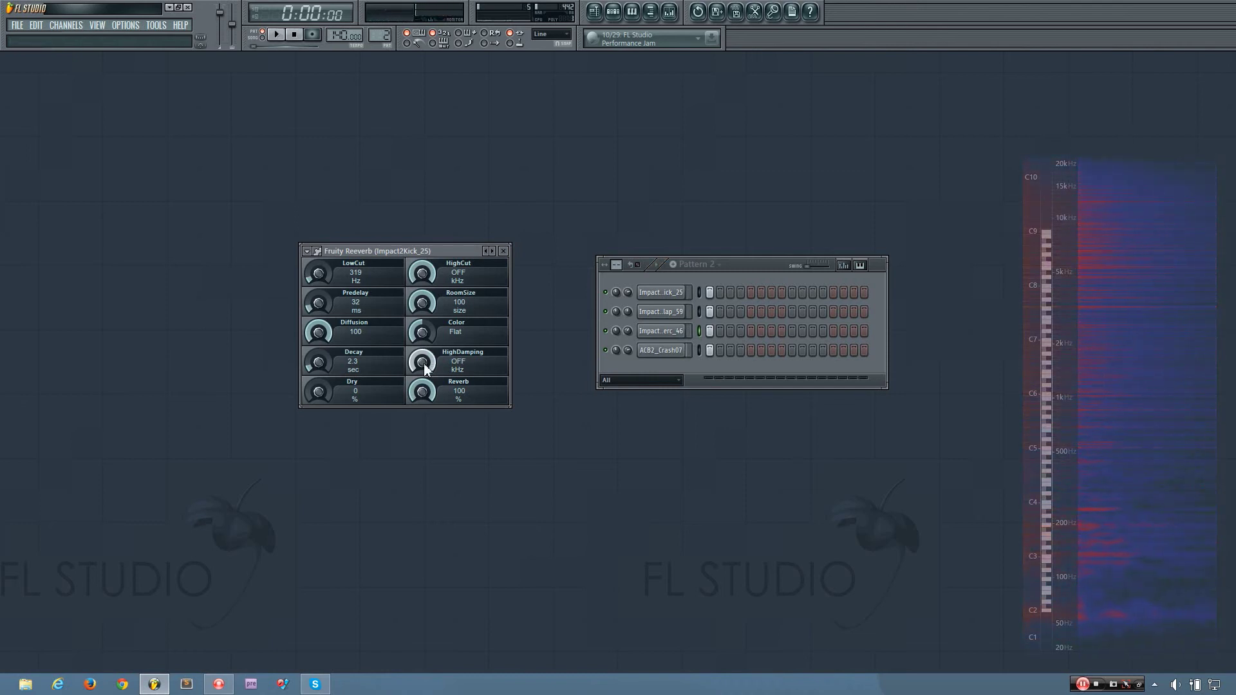
{"action": "left_click_drag", "start_coordinate": [424, 363], "coordinate": [424, 399]}
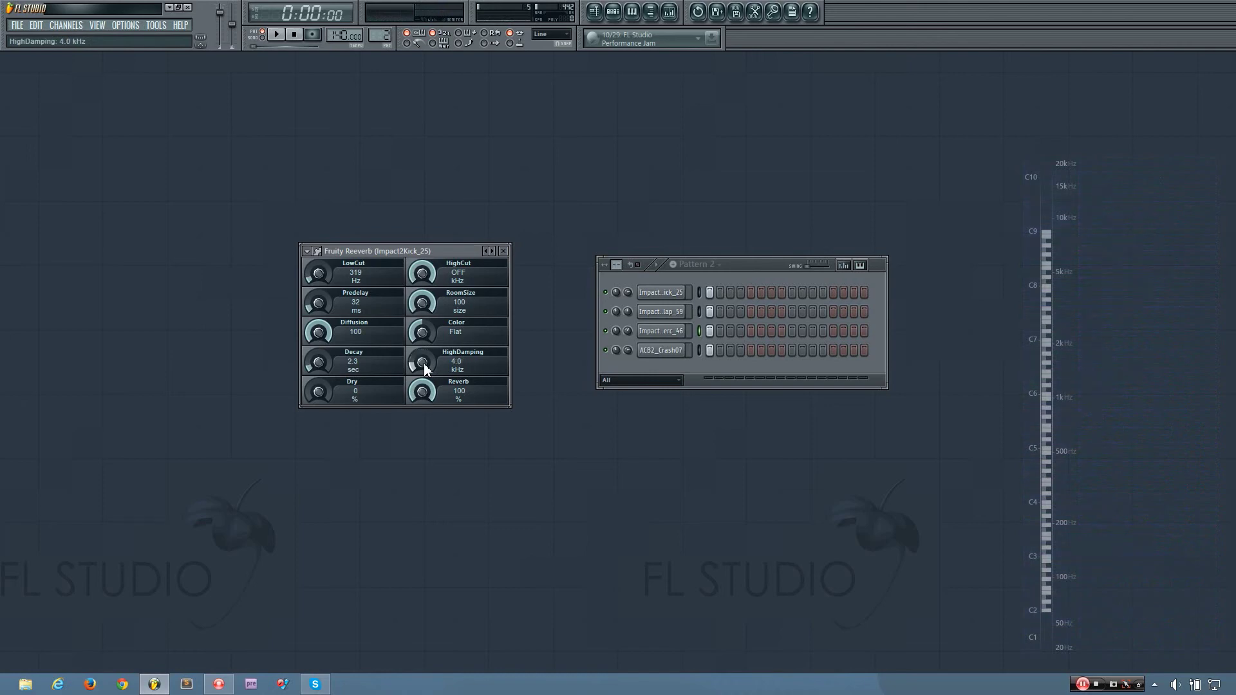
{"action": "key", "text": "space"}
{"action": "key", "text": "space"}
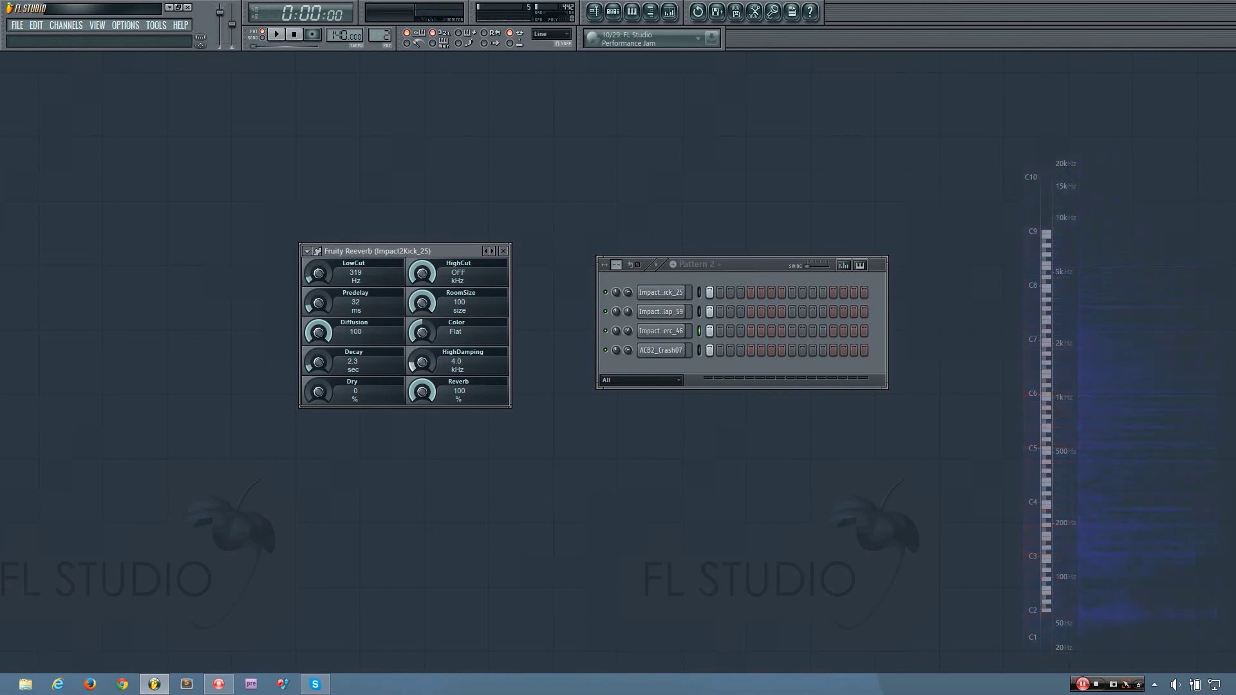
Turn HighDamping OFF, set HighCut to 4.0 kHz, and audition the pattern
{"action": "left_click_drag", "start_coordinate": [424, 363], "coordinate": [424, 328]}
{"action": "left_click_drag", "start_coordinate": [426, 275], "coordinate": [426, 312]}
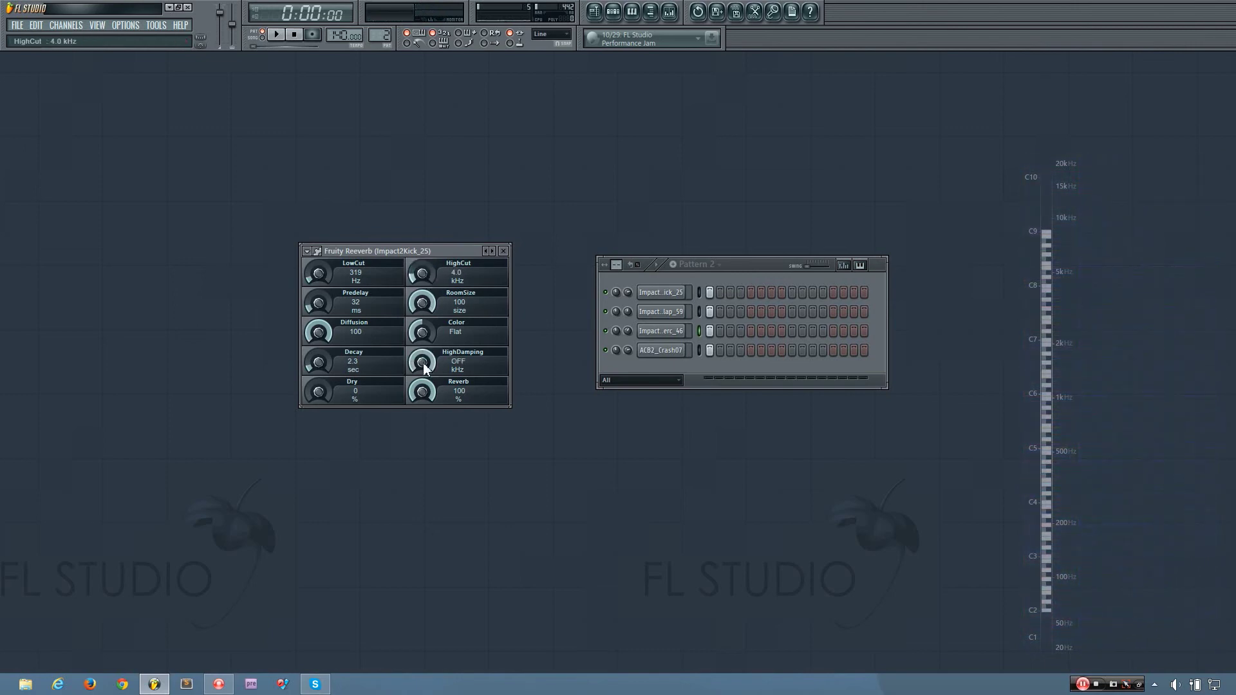
{"action": "key", "text": "space"}
{"action": "key", "text": "space"}
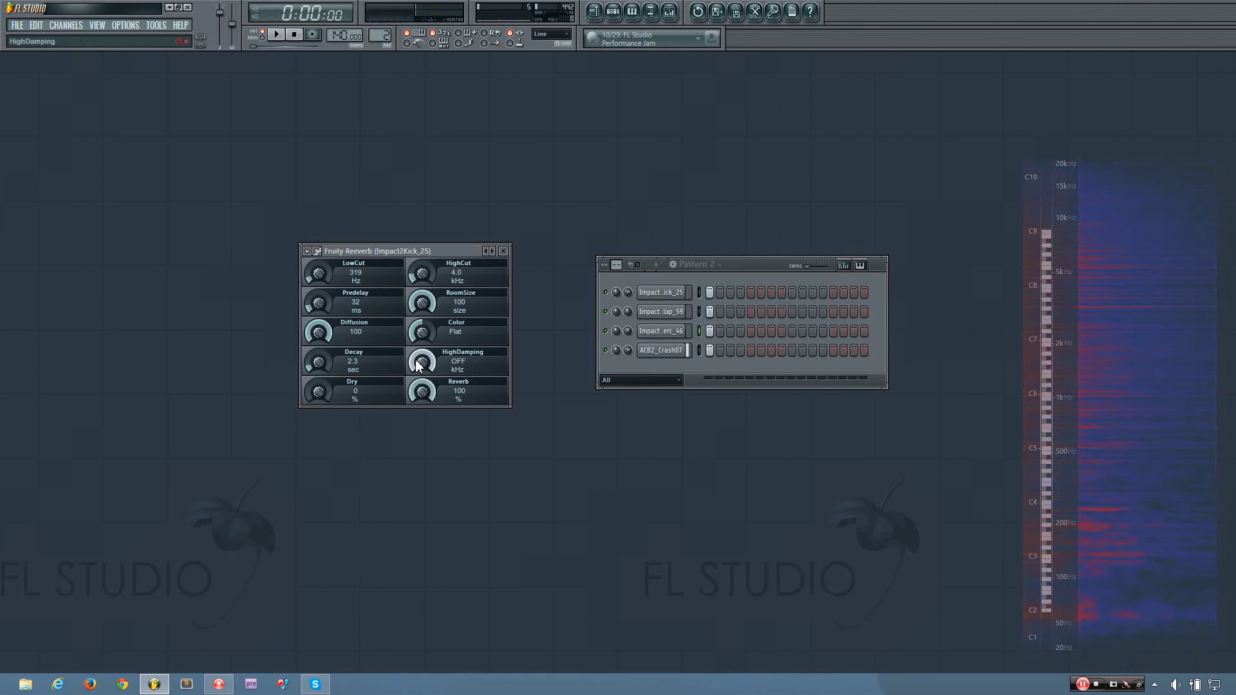
Set HighCut back to OFF and HighDamping to 4.0 kHz, and audition the pattern for comparison
{"action": "left_click_drag", "start_coordinate": [423, 273], "coordinate": [423, 219]}
{"action": "left_click_drag", "start_coordinate": [435, 358], "coordinate": [434, 412]}
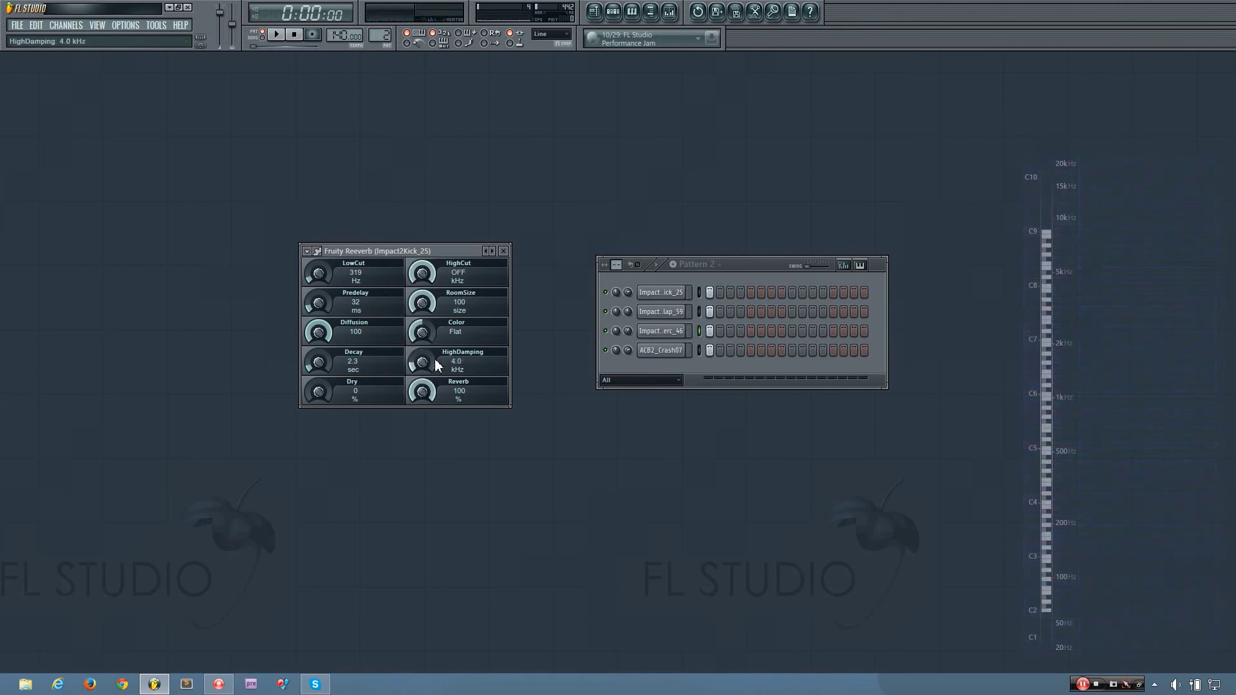
{"action": "key", "text": "space"}
{"action": "key", "text": "space"}
{"action": "left_click_drag", "start_coordinate": [423, 362], "coordinate": [538, 386]}
{"action": "left_click_drag", "start_coordinate": [422, 274], "coordinate": [422, 254]}
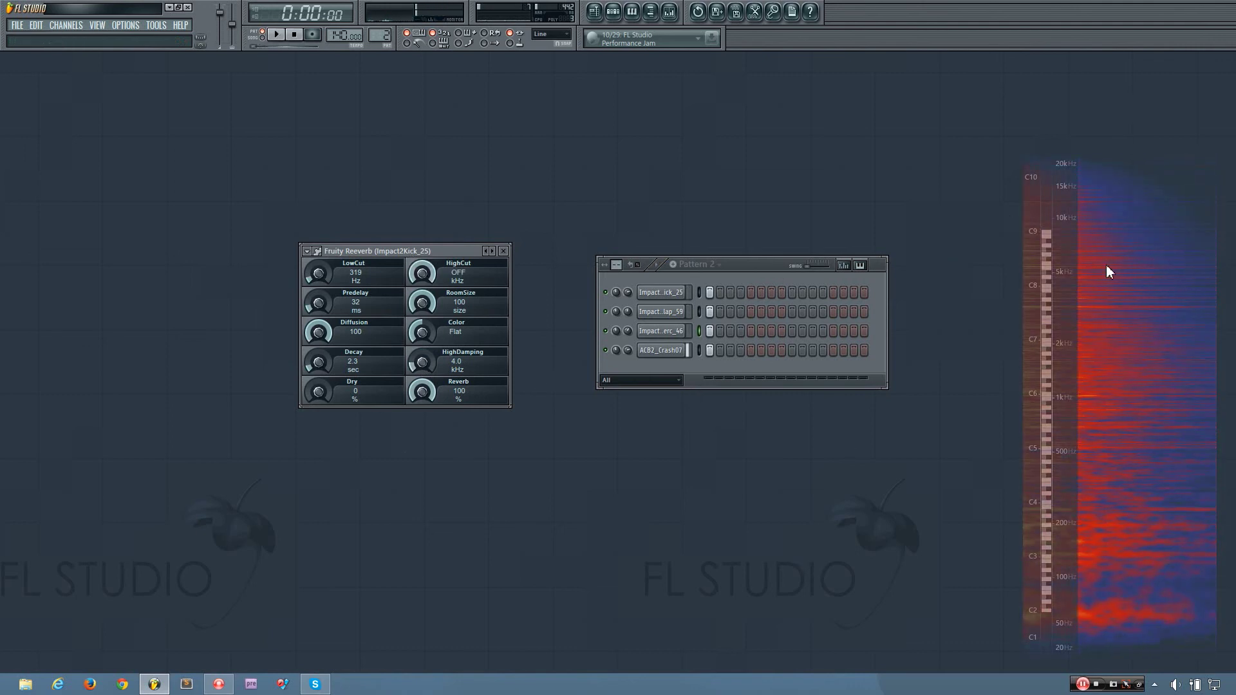
Swap the settings again with HighDamping OFF and HighCut lowered, and replay the pattern
{"action": "left_click_drag", "start_coordinate": [419, 358], "coordinate": [419, 322]}
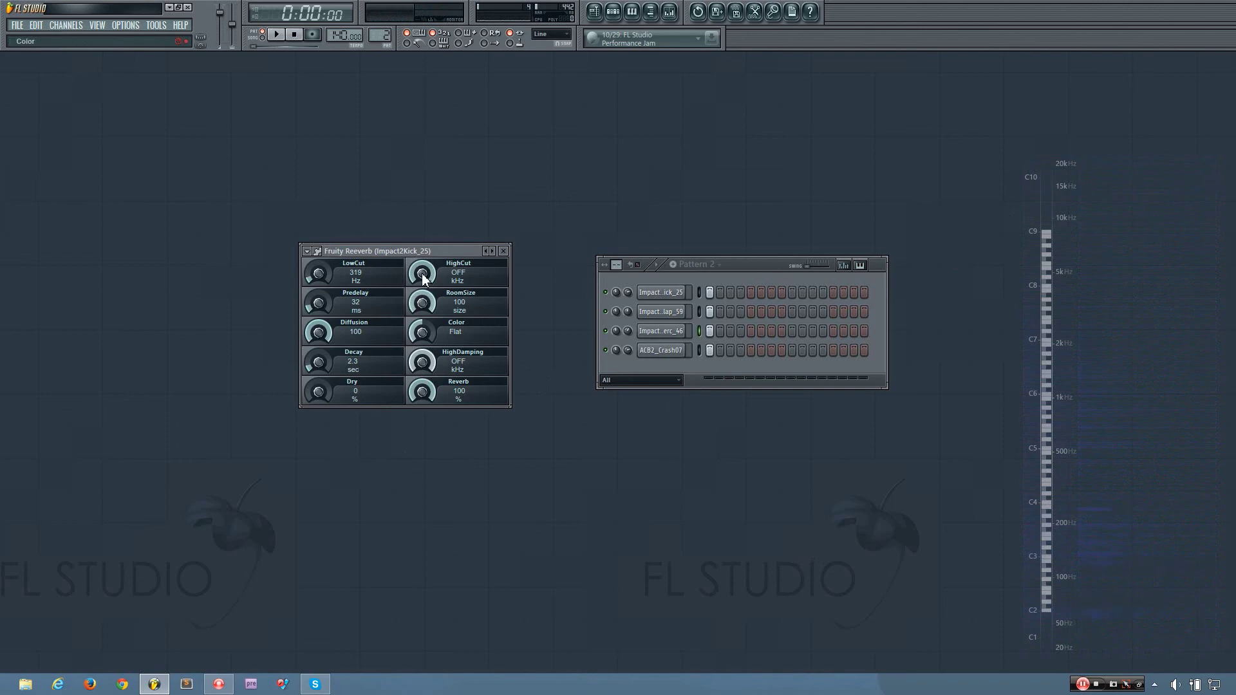
{"action": "left_click_drag", "start_coordinate": [421, 272], "coordinate": [422, 309]}
{"action": "key", "text": "space"}
{"action": "key", "text": "space"}
With LowCut at 75 Hz, HighCut OFF and HighDamping at 4.0 kHz, audition the pattern with Color at Brighter and at another setting
{"action": "left_click_drag", "start_coordinate": [424, 329], "coordinate": [424, 319]}
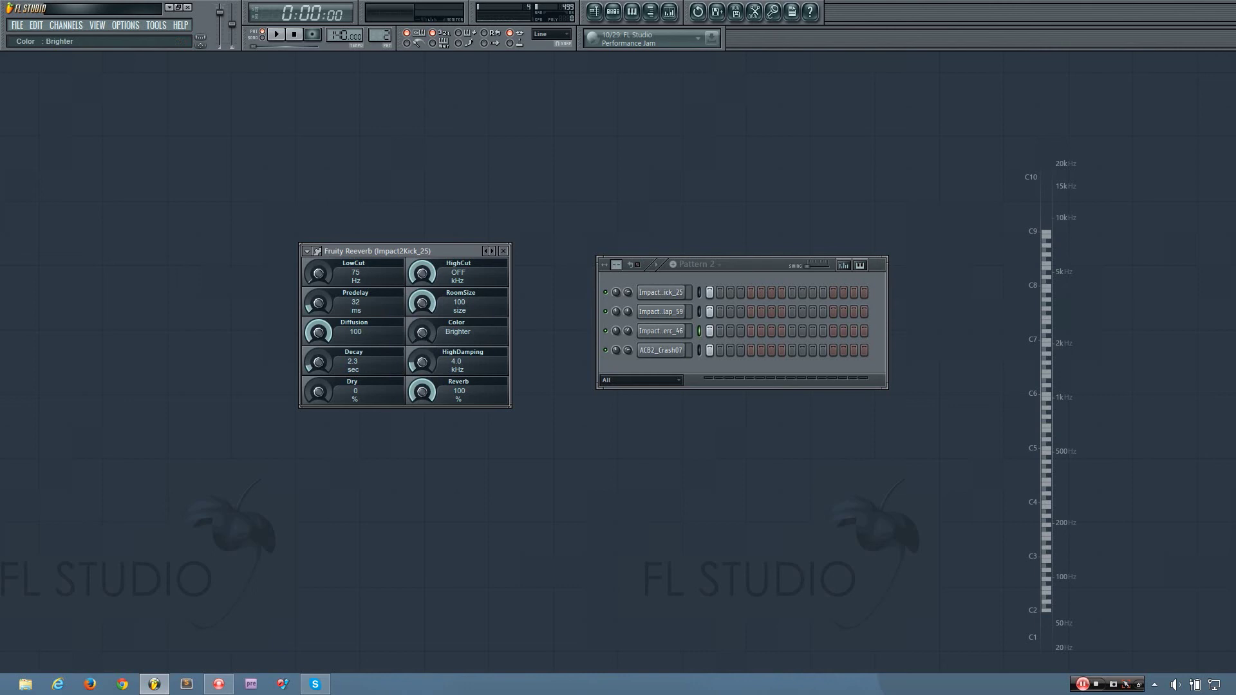
{"action": "key", "text": "space"}
{"action": "key", "text": "space"}
{"action": "left_click_drag", "start_coordinate": [424, 333], "coordinate": [424, 319]}
{"action": "key", "text": "space"}
{"action": "key", "text": "space"}
Audition the pattern with Color set to Bright, and return Color to Flat
{"action": "left_click_drag", "start_coordinate": [425, 332], "coordinate": [425, 342]}
{"action": "key", "text": "space"}
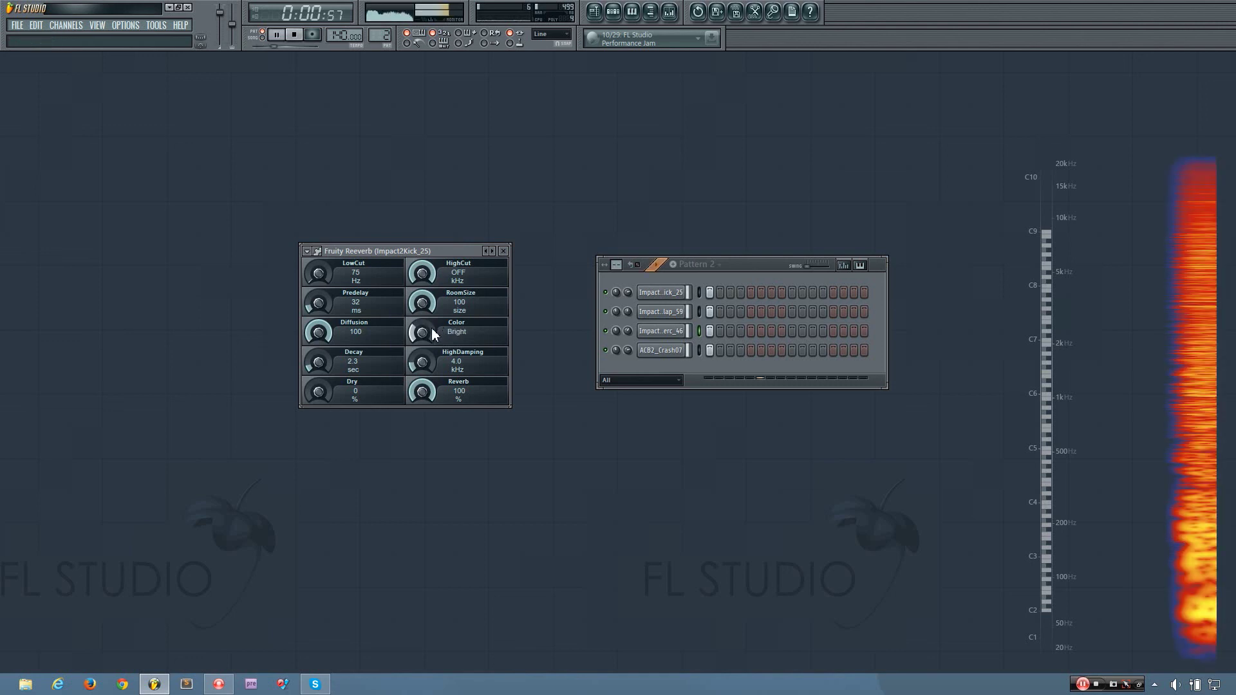
{"action": "key", "text": "space"}
{"action": "left_click_drag", "start_coordinate": [423, 333], "coordinate": [420, 336]}
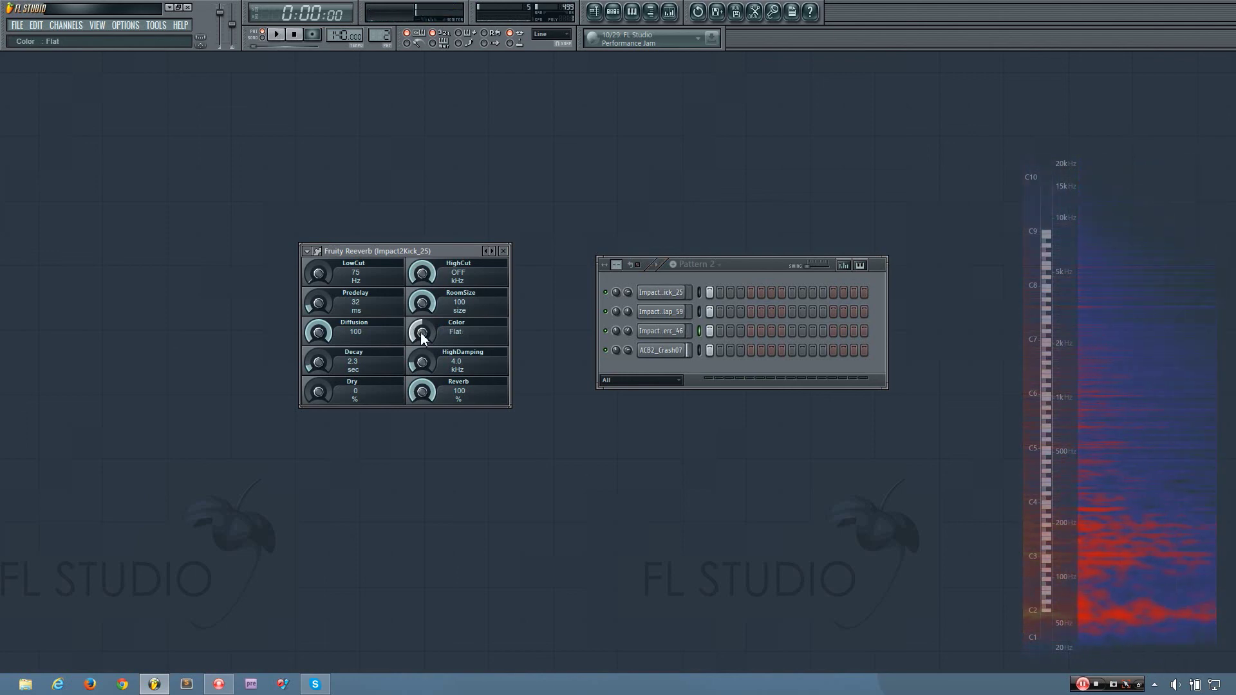
{"action": "scroll", "coordinate": [420, 332], "scroll_direction": "down", "scroll_amount": 1}
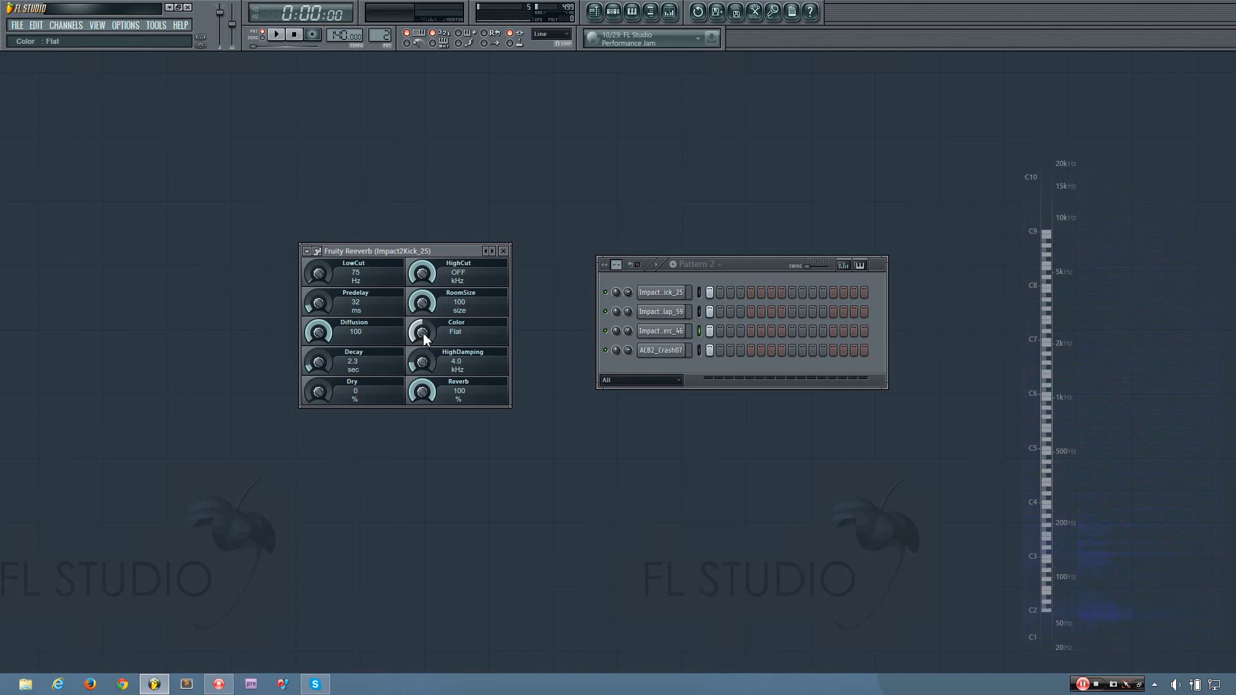